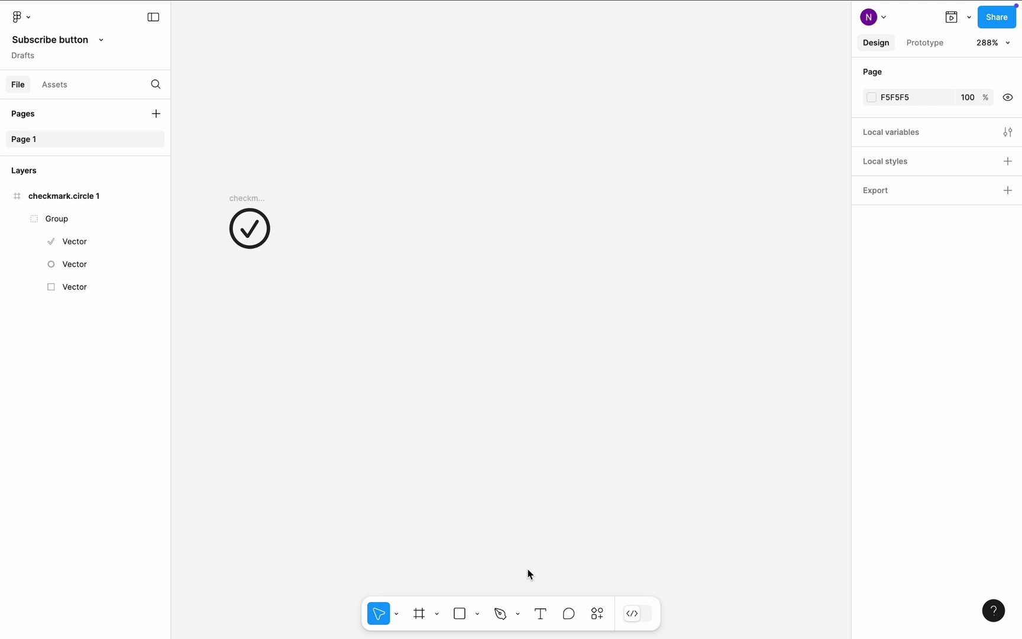
# - Add a text layer reading 'Subscribe' on the canvas
pyautogui.click(540, 614)
pyautogui.click(462, 140)
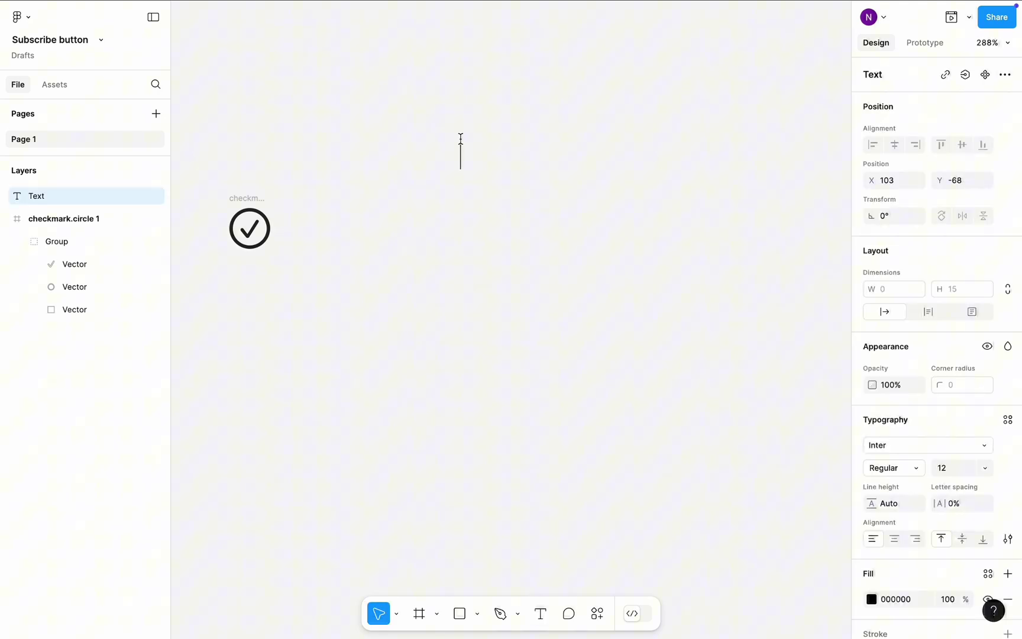
pyautogui.write('Subscribe')
# - Set the Subscribe text to the Poppins font at size 14
pyautogui.doubleClick(481, 151)
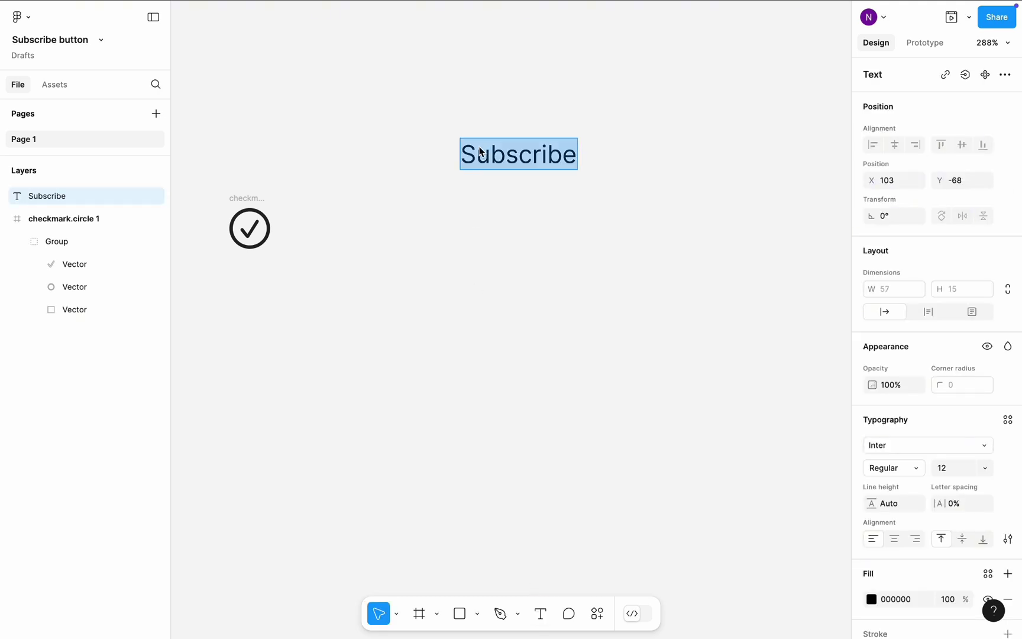
pyautogui.click(914, 450)
pyautogui.write('pop')
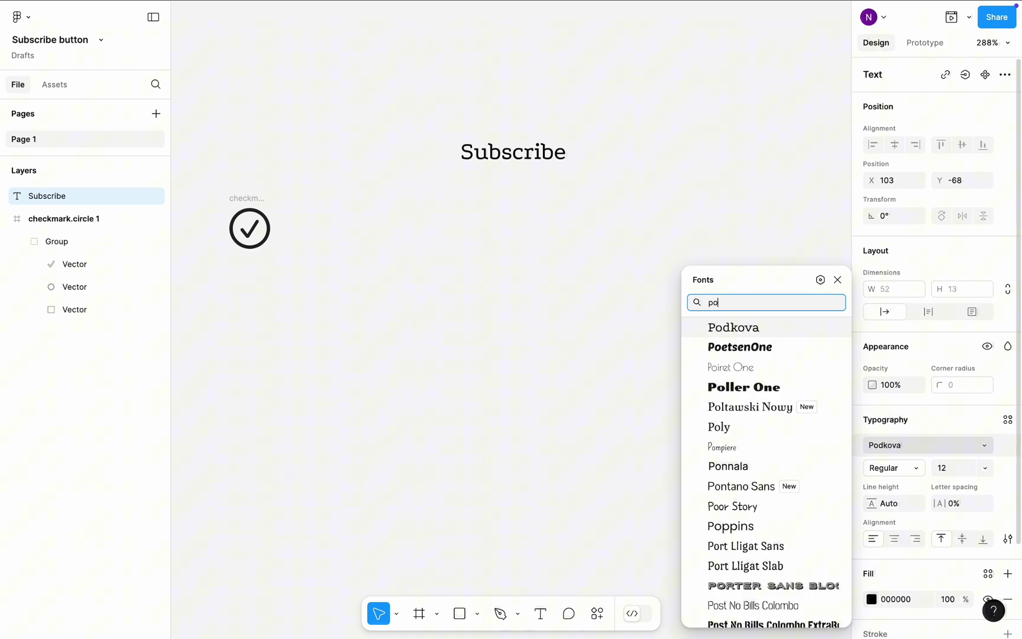
pyautogui.click(776, 335)
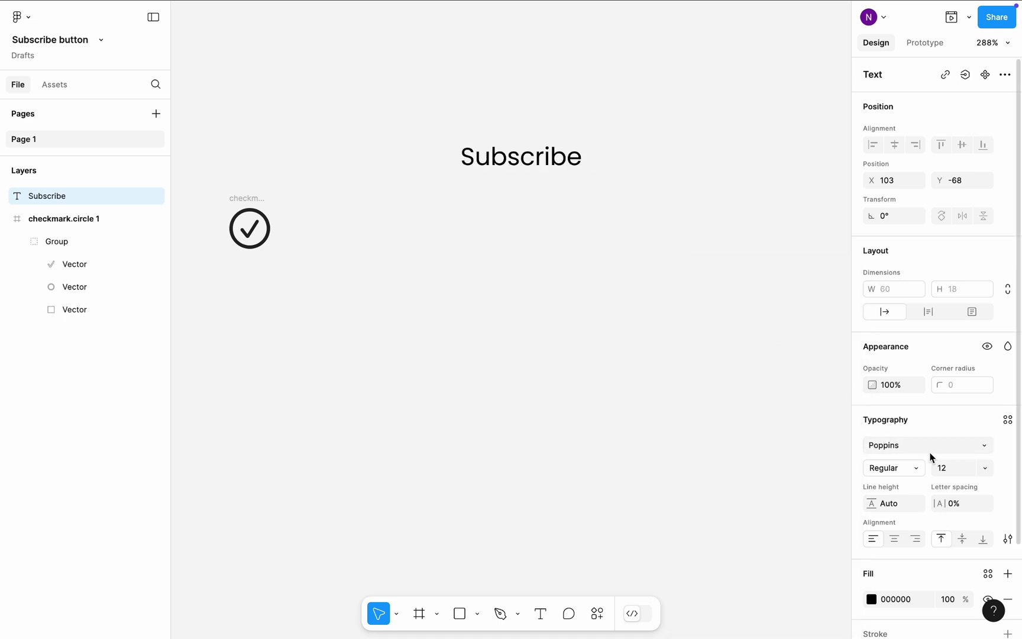
pyautogui.click(954, 473)
pyautogui.write('14')
pyautogui.press('Return')
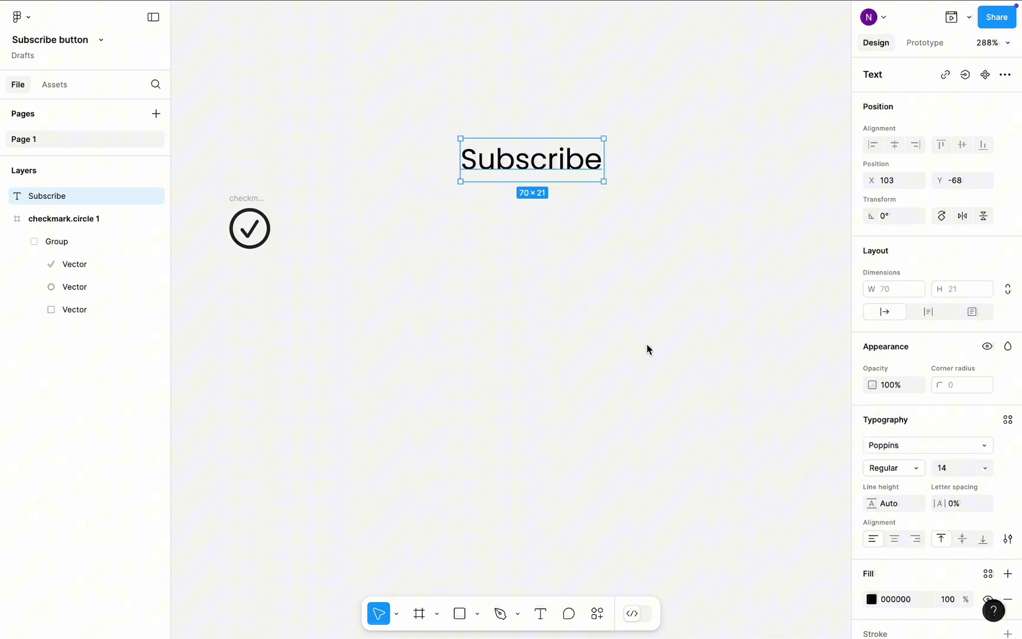
# - Wrap the Subscribe text in an auto layout frame and widen it
pyautogui.rightClick(559, 163)
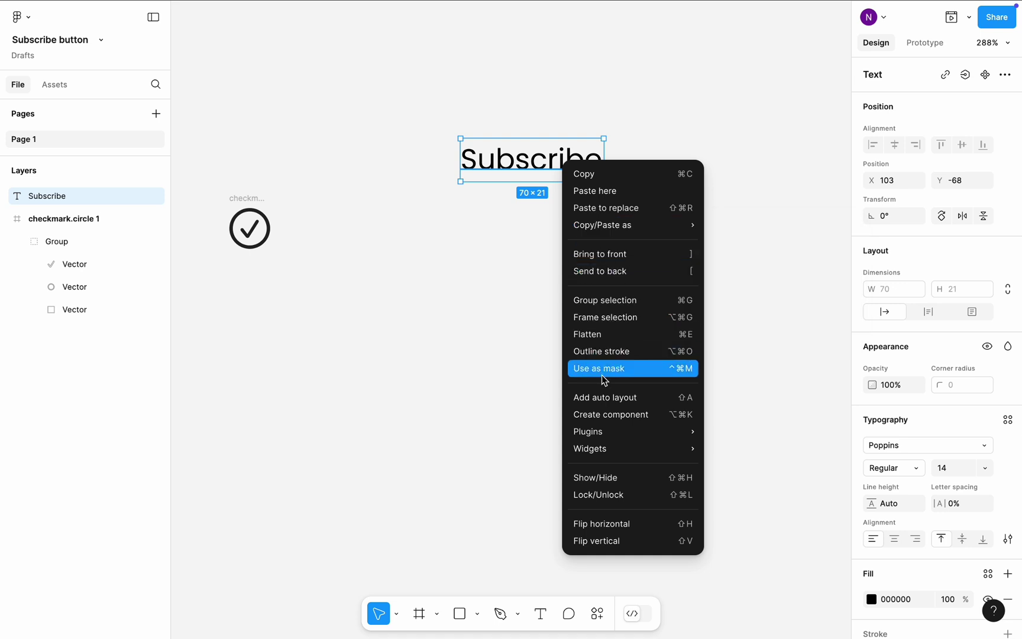
pyautogui.click(606, 397)
pyautogui.moveTo(624, 164); pyautogui.dragTo(718, 168)
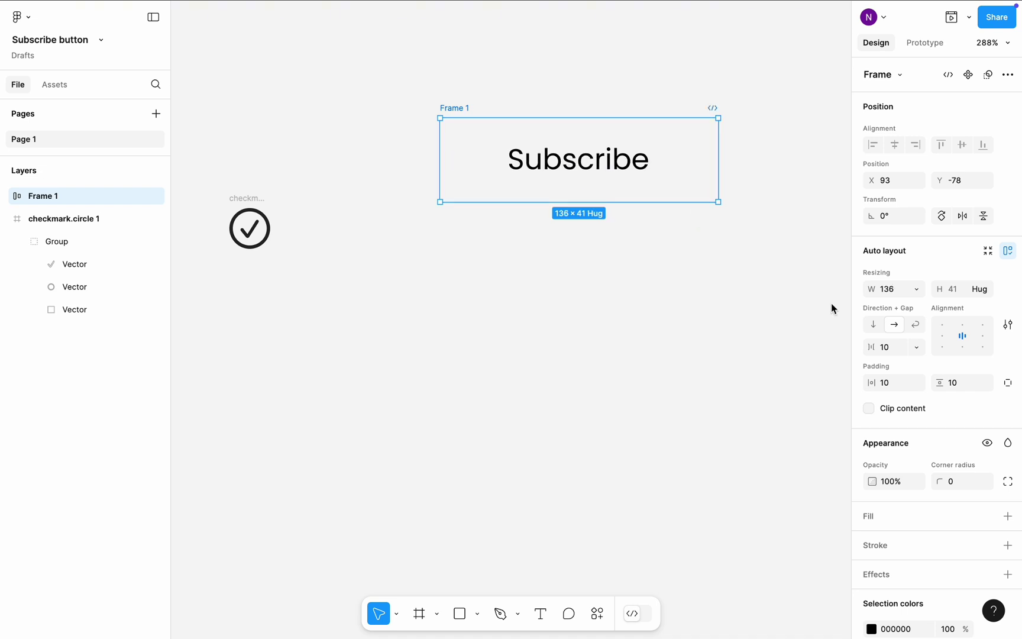
# - Give the frame a white fill, an outline stroke and a 64 corner radius
pyautogui.scroll(-3, 931, 466)
pyautogui.click(1007, 417)
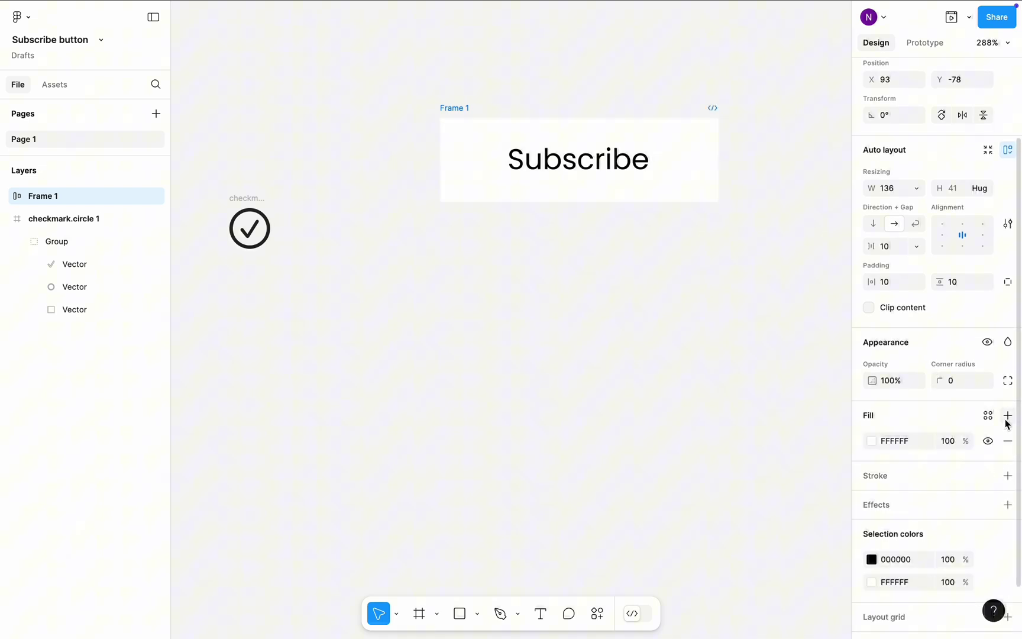
pyautogui.click(1007, 477)
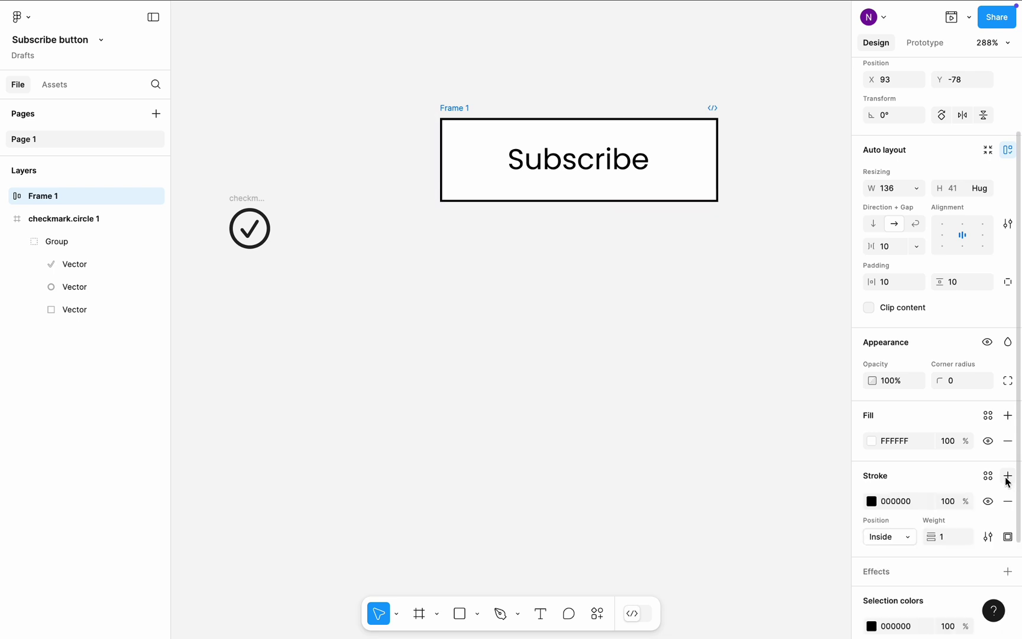
pyautogui.click(958, 381)
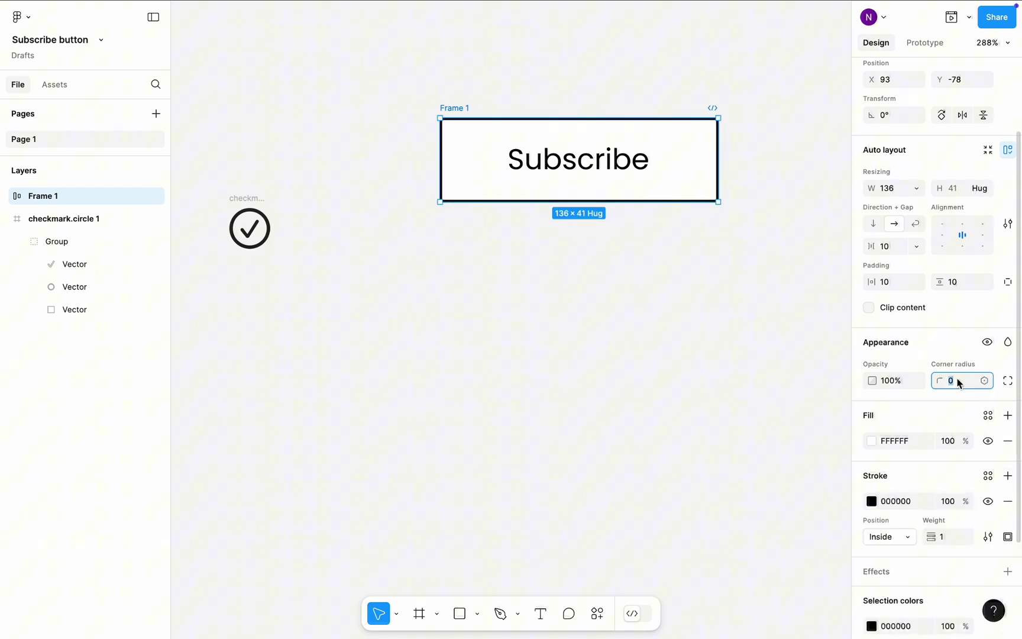
pyautogui.write('64')
pyautogui.press('Return')
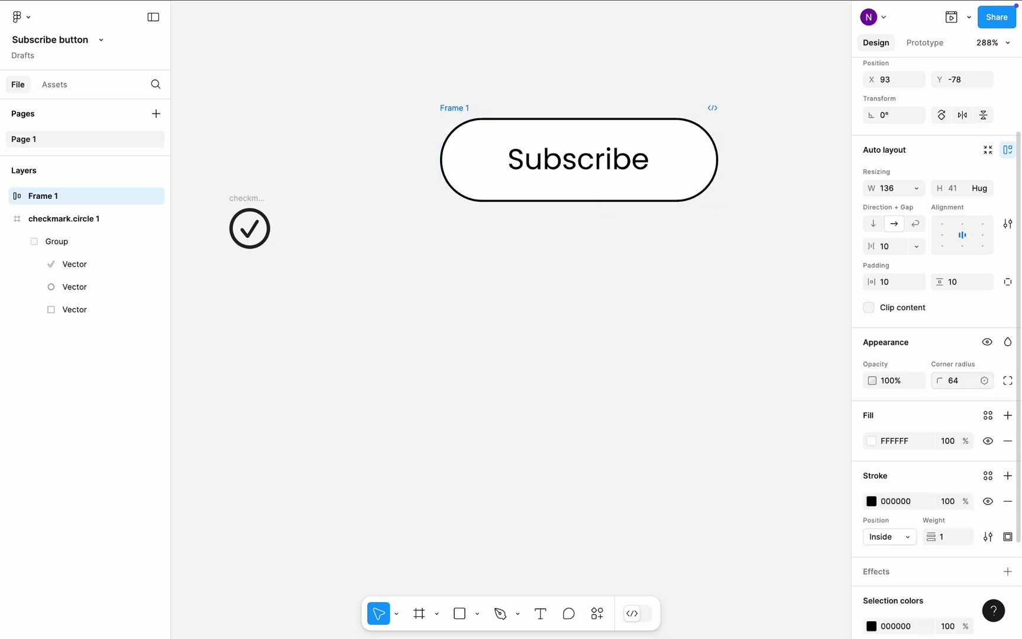
# - Rename the button frame to '1'
pyautogui.doubleClick(462, 108)
pyautogui.write('1')
pyautogui.press('Return')
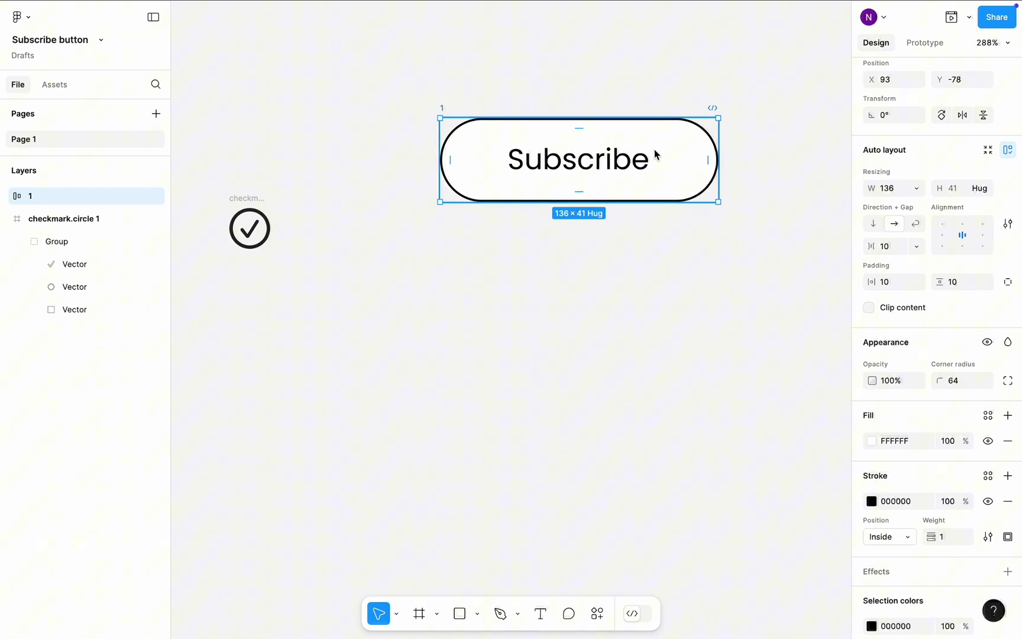
# - Colour the button's outline and Subscribe text purple 9A0AC5
pyautogui.scroll(-3, 869, 398)
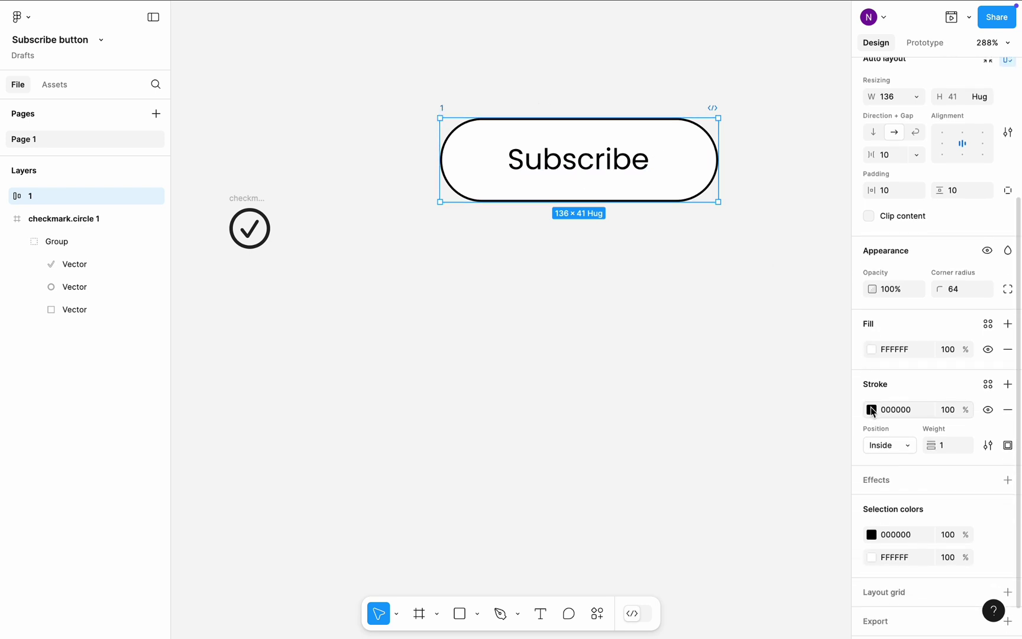
pyautogui.click(871, 409)
pyautogui.click(813, 469)
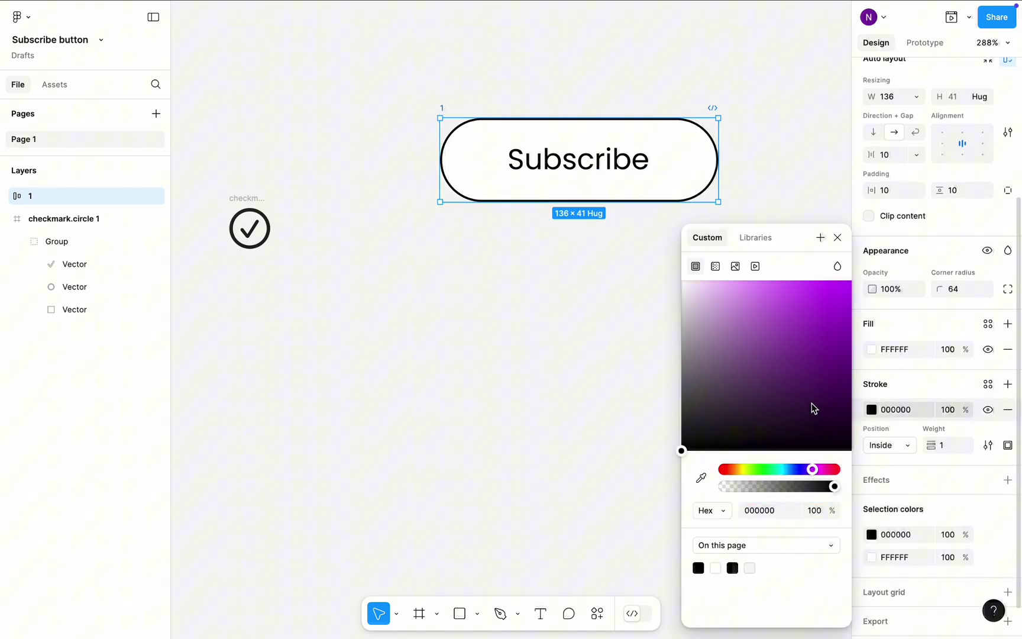
pyautogui.moveTo(831, 322); pyautogui.dragTo(846, 329)
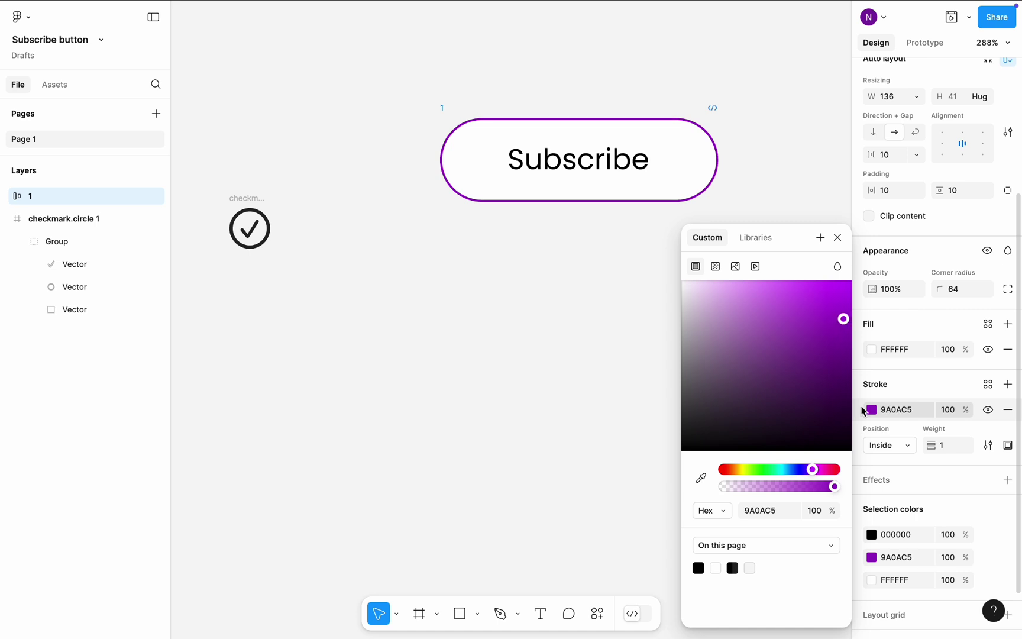
pyautogui.click(905, 411)
pyautogui.hotkey('ctrl', 'c')
pyautogui.click(903, 534)
pyautogui.hotkey('ctrl', 'v')
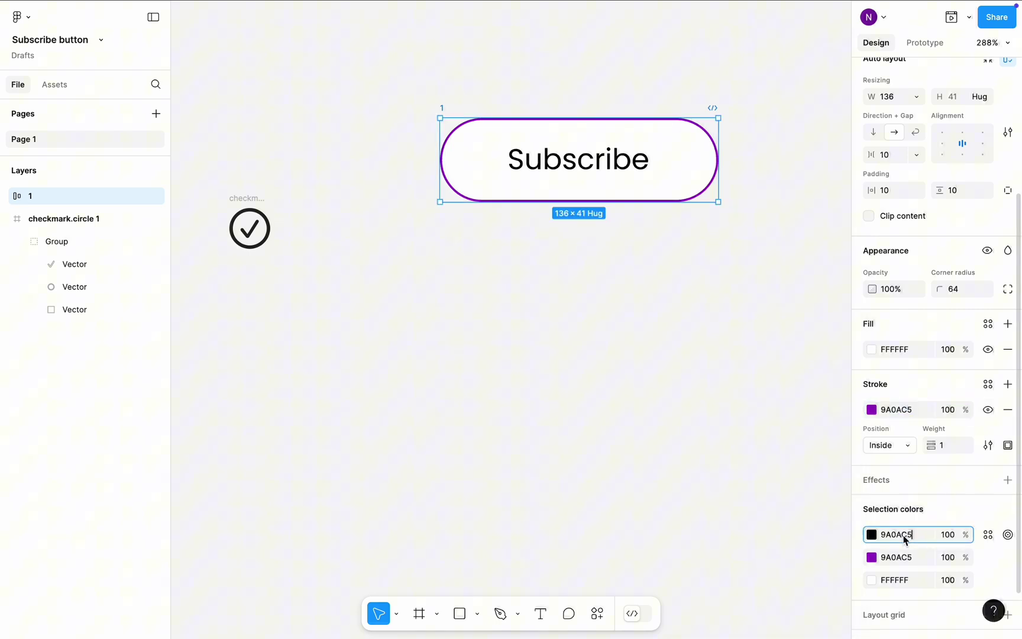
pyautogui.press('Return')
pyautogui.click(698, 426)
pyautogui.click(442, 109)
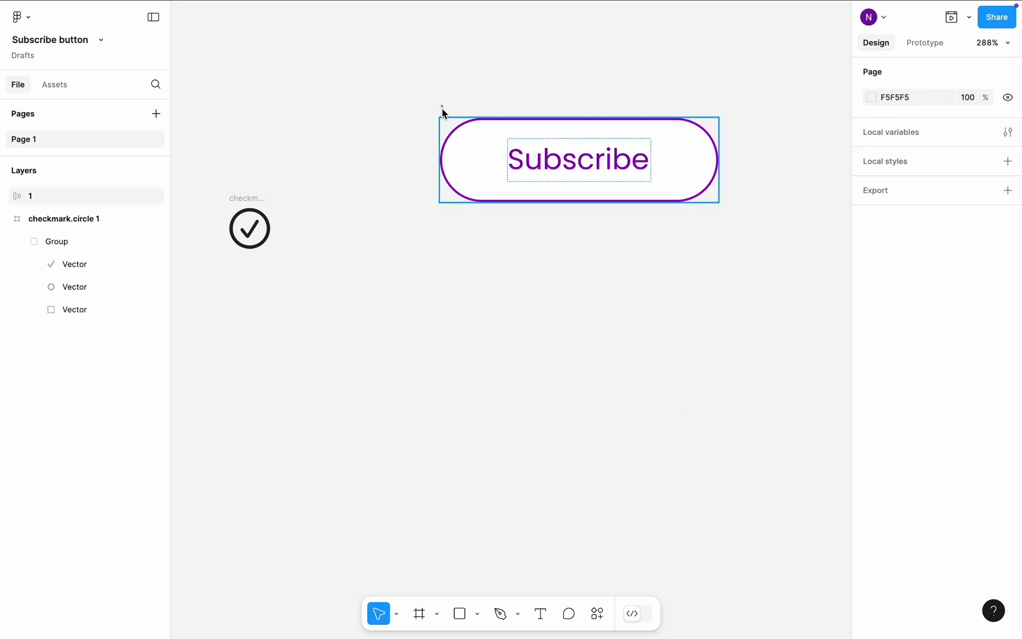
# - Duplicate button 1 below it as frame 2, filled with the sampled 9A0AC5 purple
pyautogui.hotkey('ctrl', 'd')
pyautogui.moveTo(822, 160); pyautogui.dragTo(465, 301)
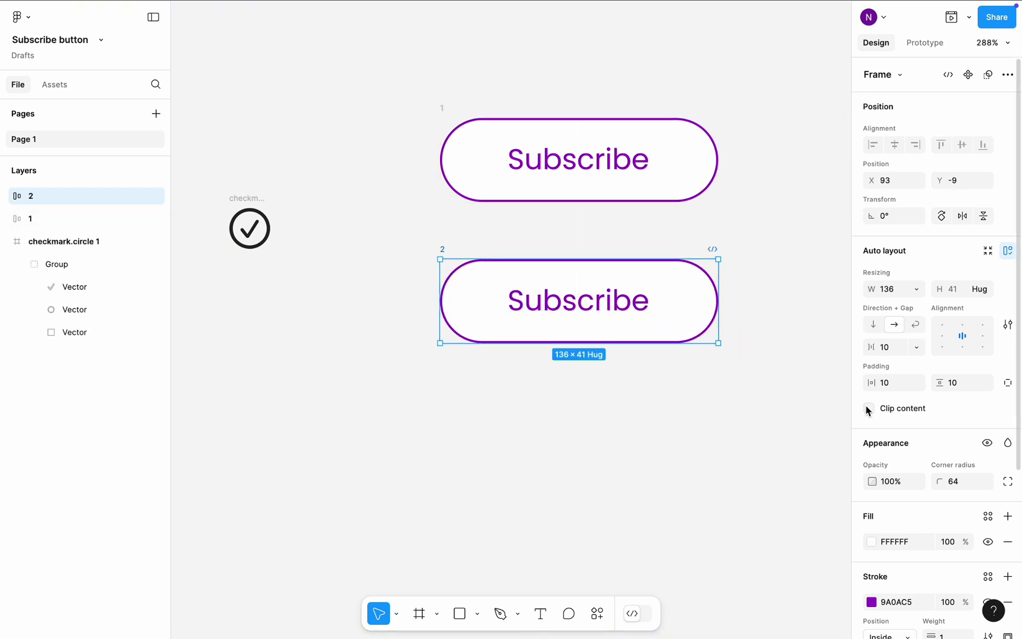
pyautogui.scroll(-5, 867, 408)
pyautogui.click(871, 351)
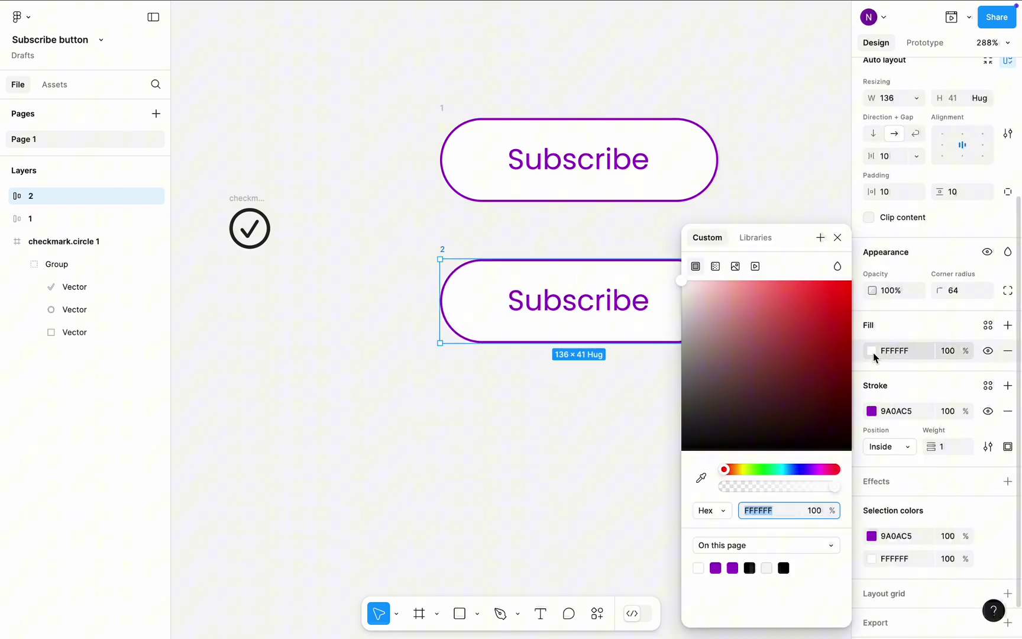
pyautogui.click(701, 477)
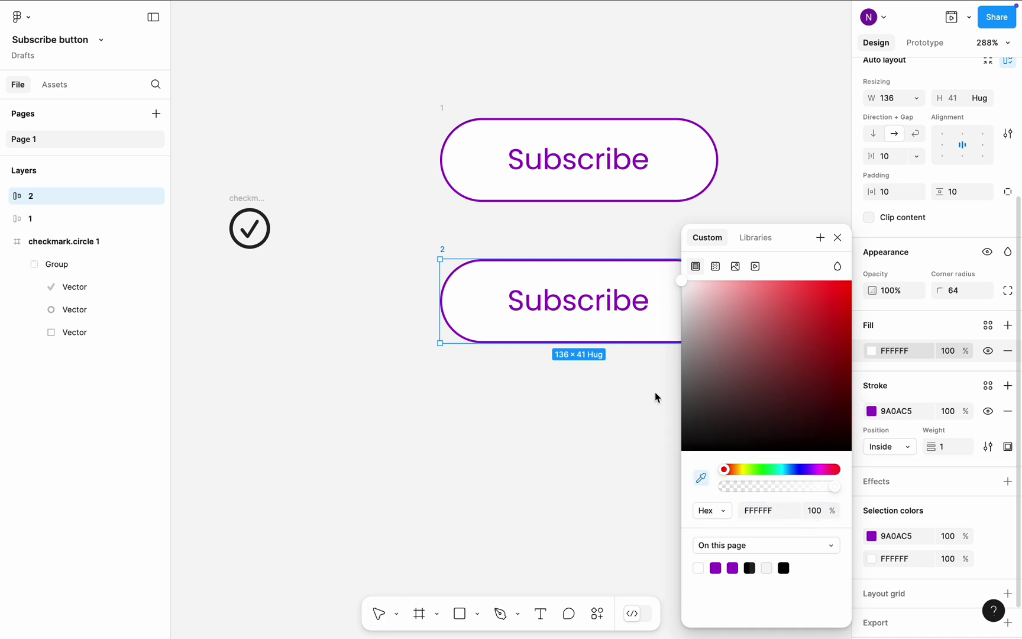
pyautogui.click(506, 200)
# - Make button 2's Subscribe text white (FFFFFF)
pyautogui.click(567, 316)
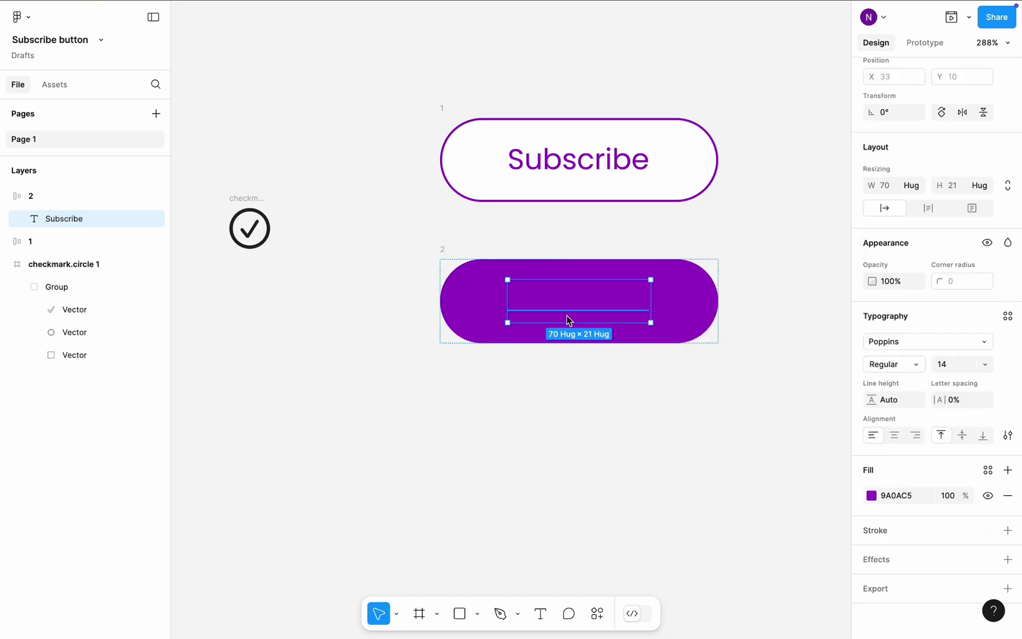
pyautogui.click(870, 496)
pyautogui.moveTo(809, 426); pyautogui.dragTo(653, 250)
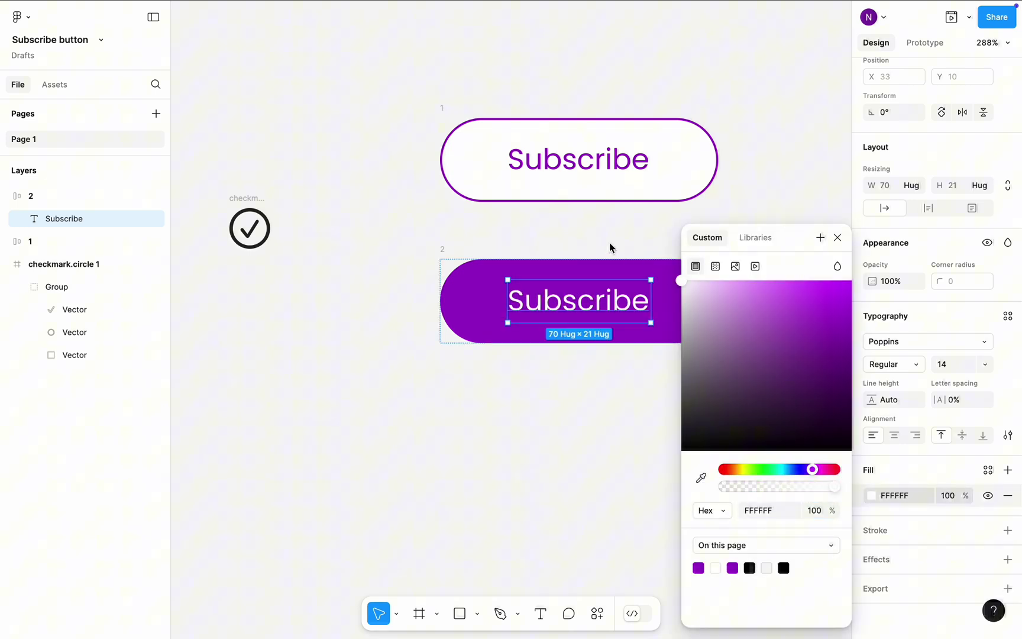
pyautogui.click(627, 249)
# - Hide the outline stroke of button 2
pyautogui.click(685, 291)
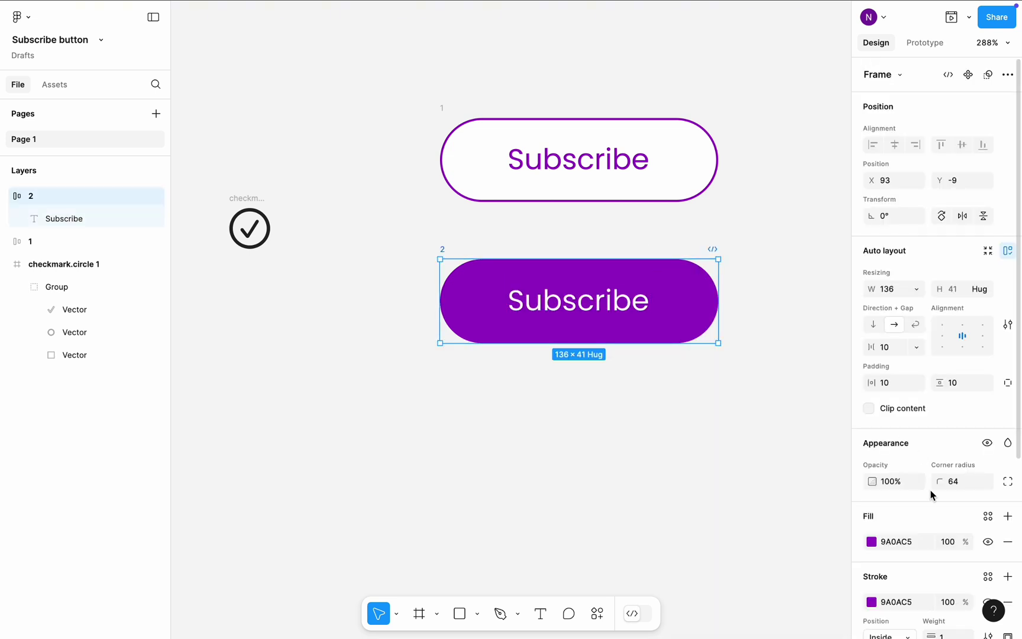
pyautogui.scroll(-3, 930, 494)
pyautogui.click(988, 469)
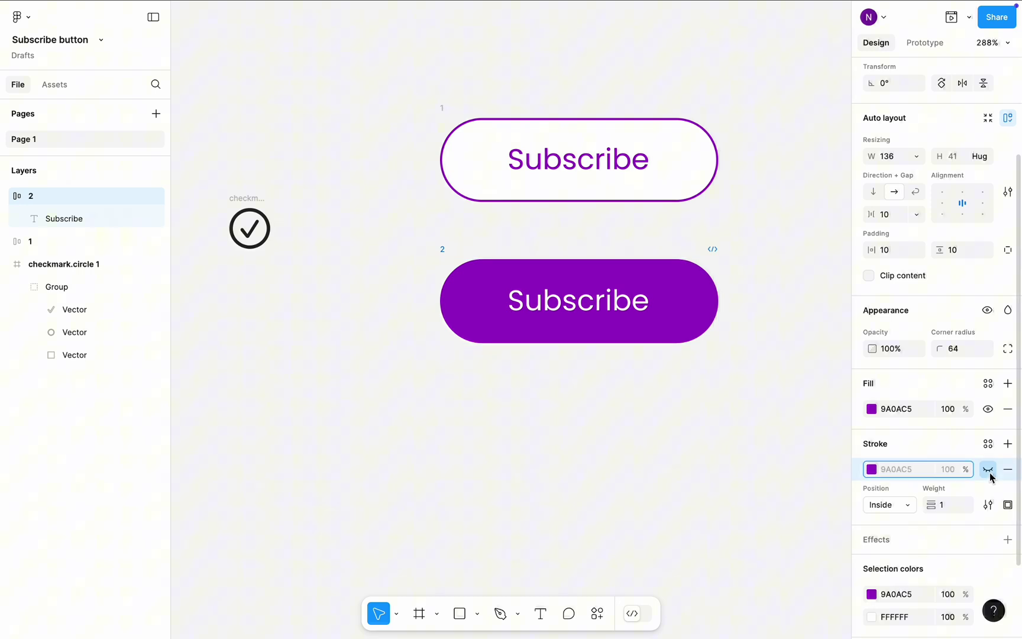
pyautogui.click(760, 428)
# - Duplicate button 2 as frame 3 and place it below button 2
pyautogui.scroll(-2, 761, 430)
pyautogui.scroll(-2, 759, 429)
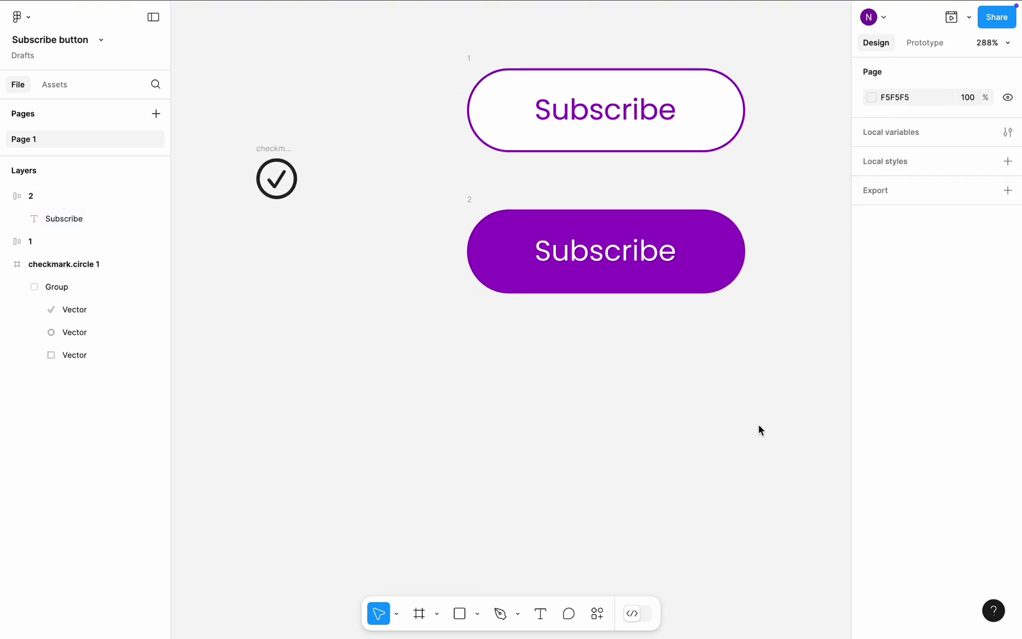
pyautogui.click(715, 286)
pyautogui.press('super+d')
pyautogui.hscroll(5, 726, 264)
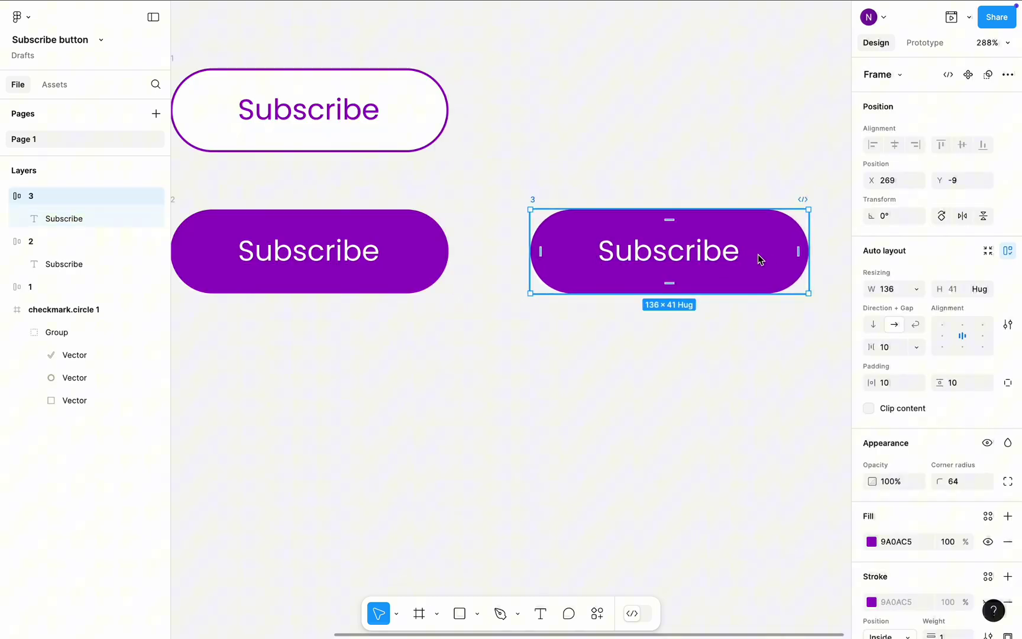
pyautogui.moveTo(759, 258); pyautogui.dragTo(399, 440)
# - Put the checkmark circle icon into frame 3 and delete its Subscribe text
pyautogui.scroll(-1, 398, 443)
pyautogui.hscroll(-5, 398, 442)
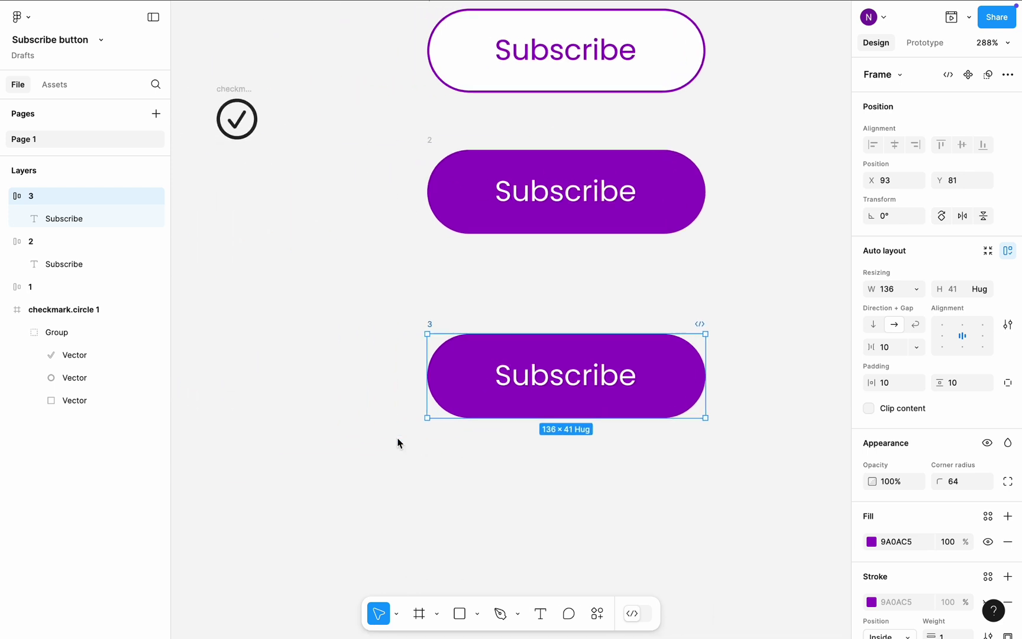
pyautogui.moveTo(299, 85); pyautogui.dragTo(531, 353)
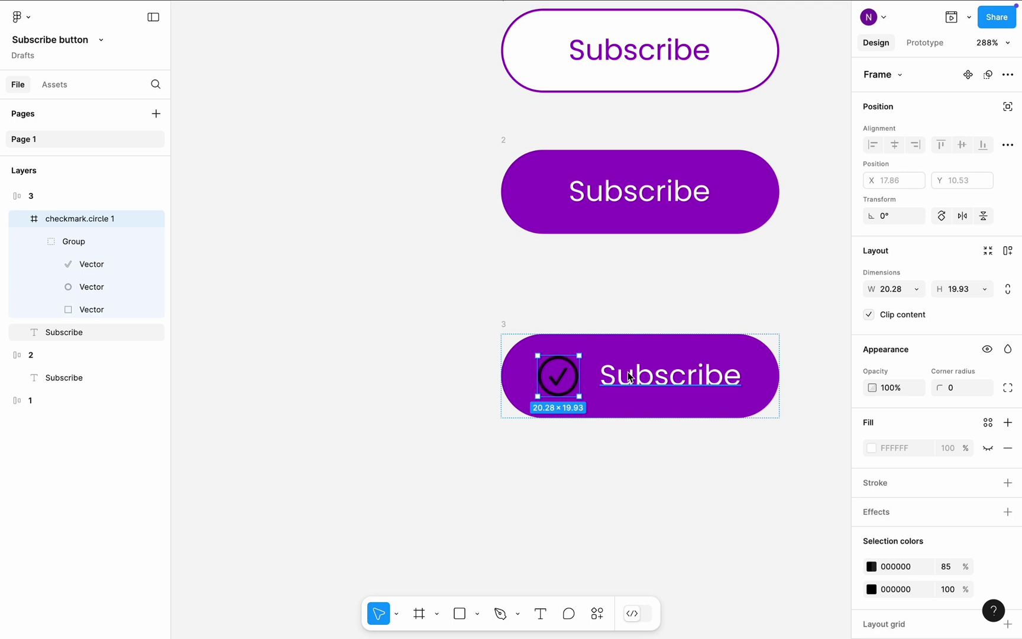
pyautogui.click(649, 377)
pyautogui.press('Delete')
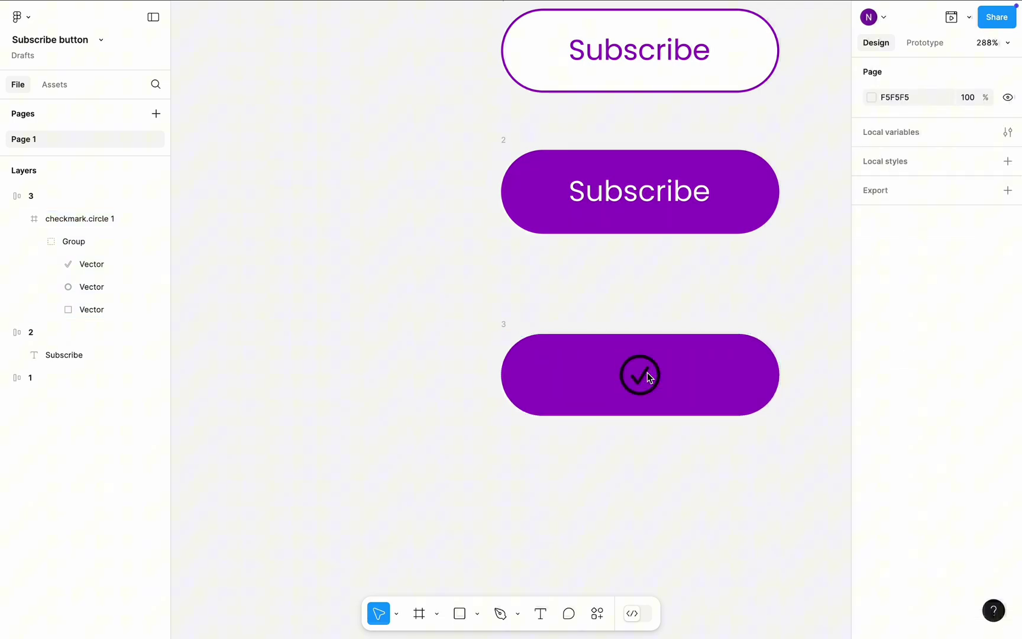
# - Hide frame 3's purple background fill
pyautogui.click(632, 374)
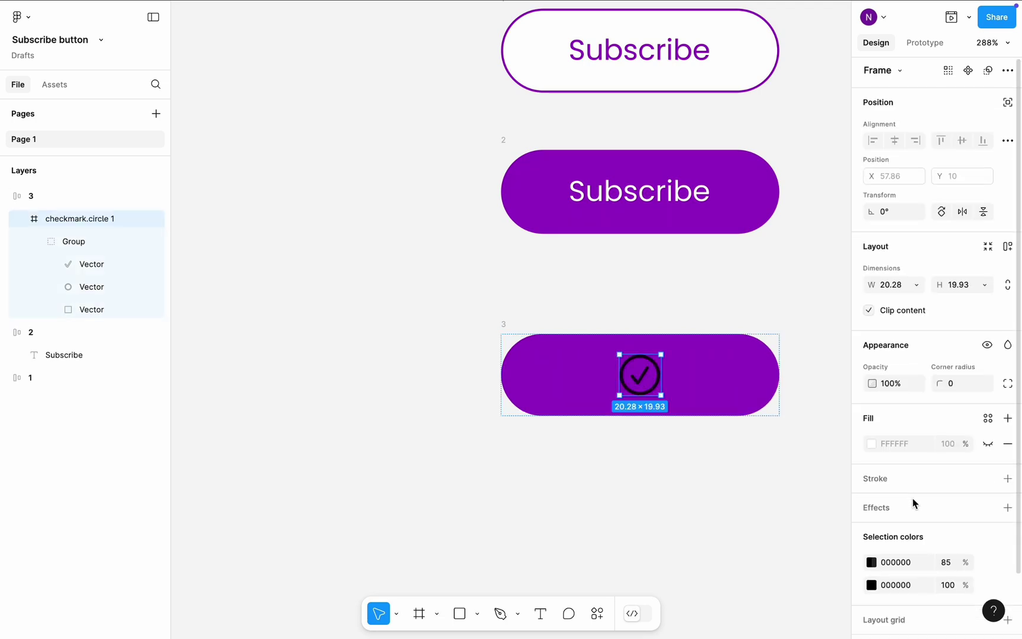
pyautogui.scroll(-2, 887, 502)
pyautogui.click(749, 399)
pyautogui.scroll(-2, 903, 479)
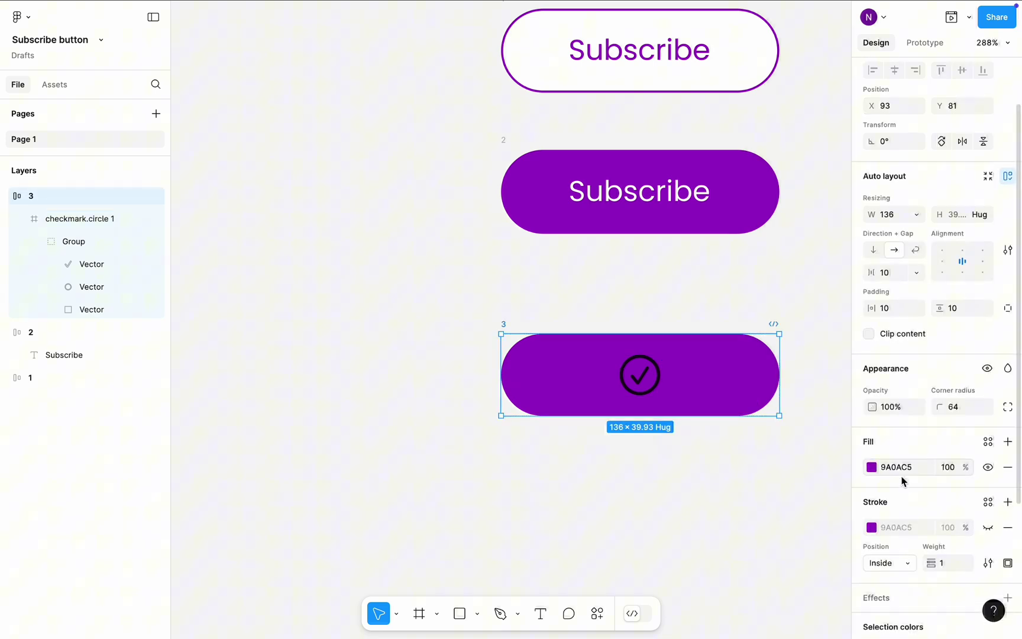
pyautogui.click(988, 432)
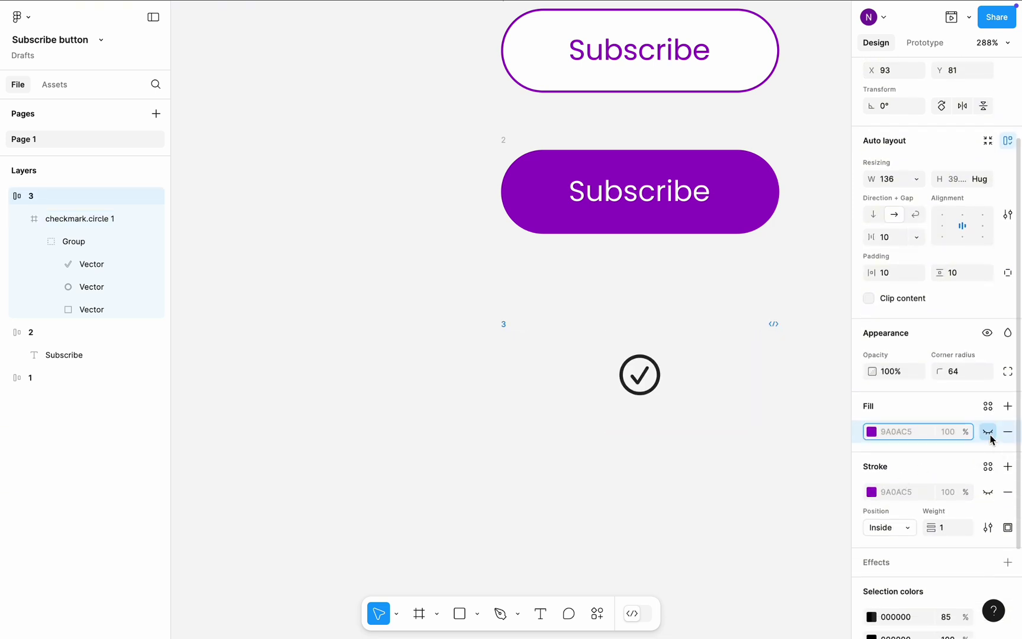
# - Recolour both checkmark colours to purple 9A0AC5 sampled from button 2
pyautogui.click(659, 392)
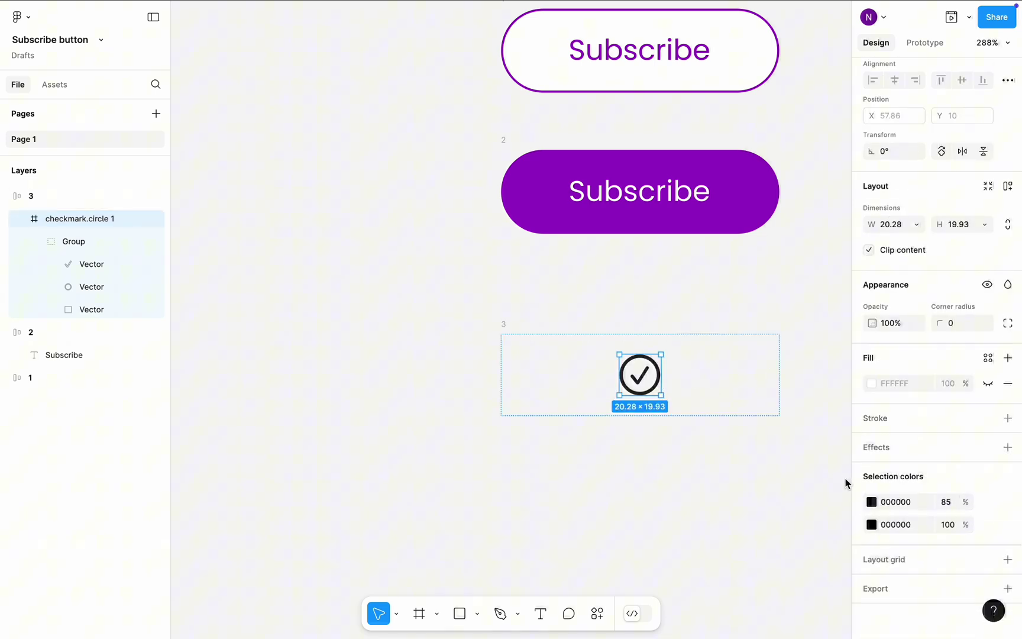
pyautogui.click(872, 501)
pyautogui.click(700, 477)
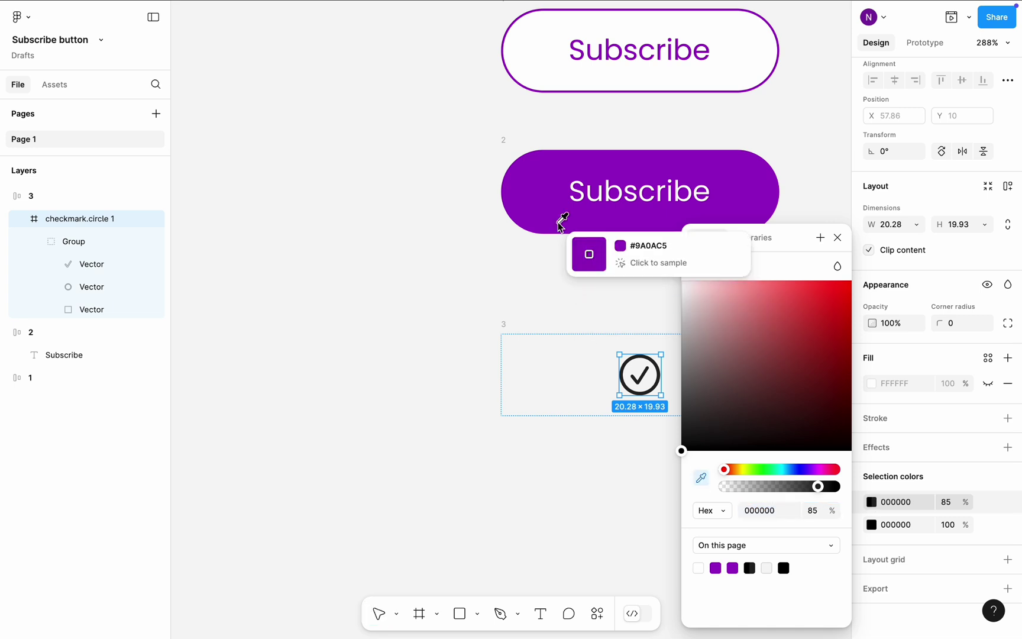
pyautogui.click(559, 221)
pyautogui.click(873, 525)
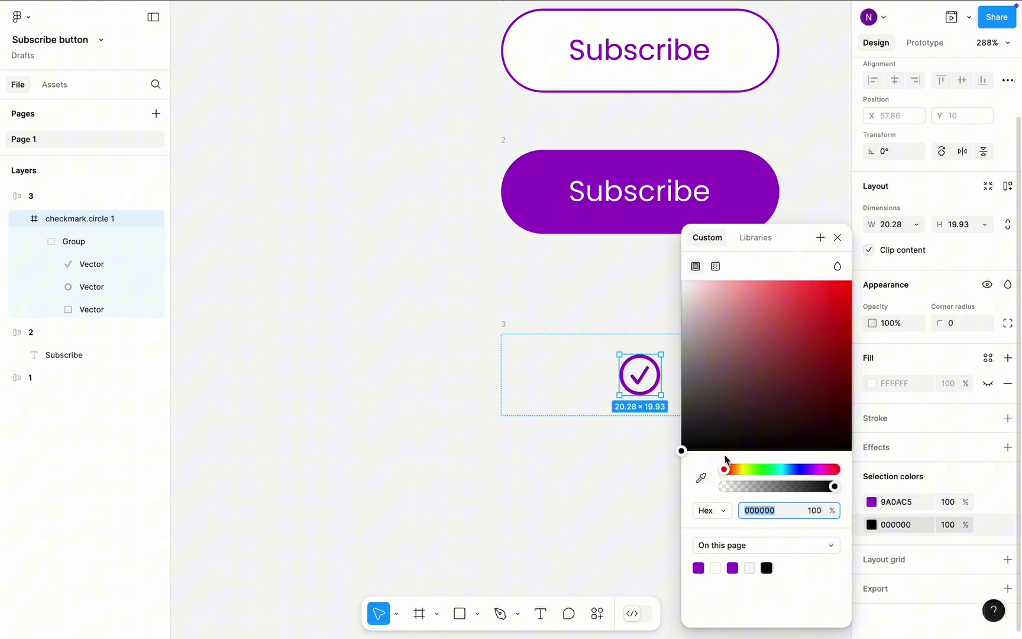
pyautogui.click(701, 477)
pyautogui.click(561, 226)
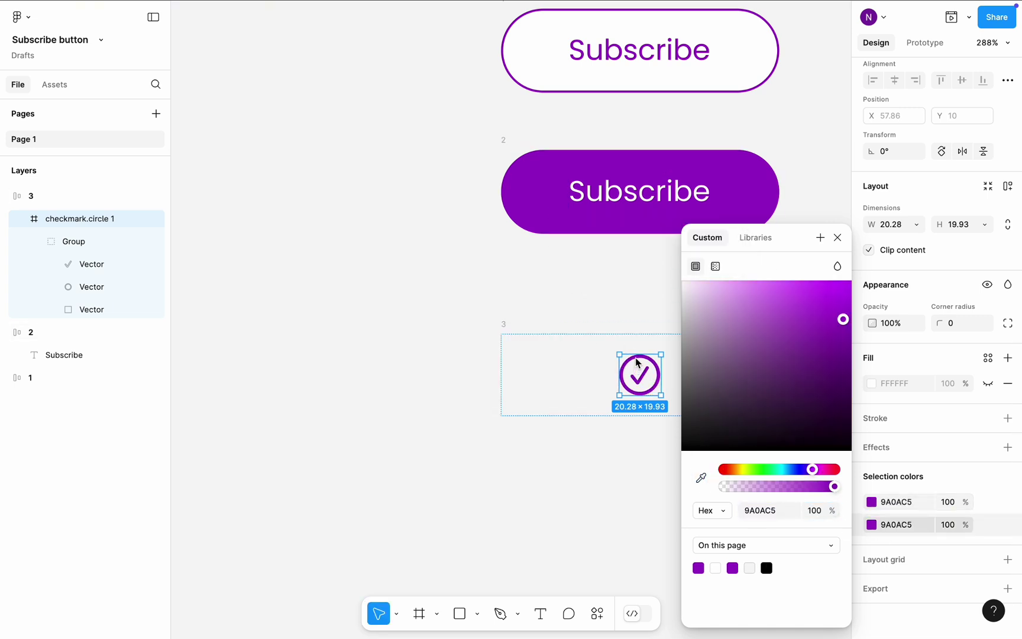
pyautogui.click(645, 296)
pyautogui.click(553, 349)
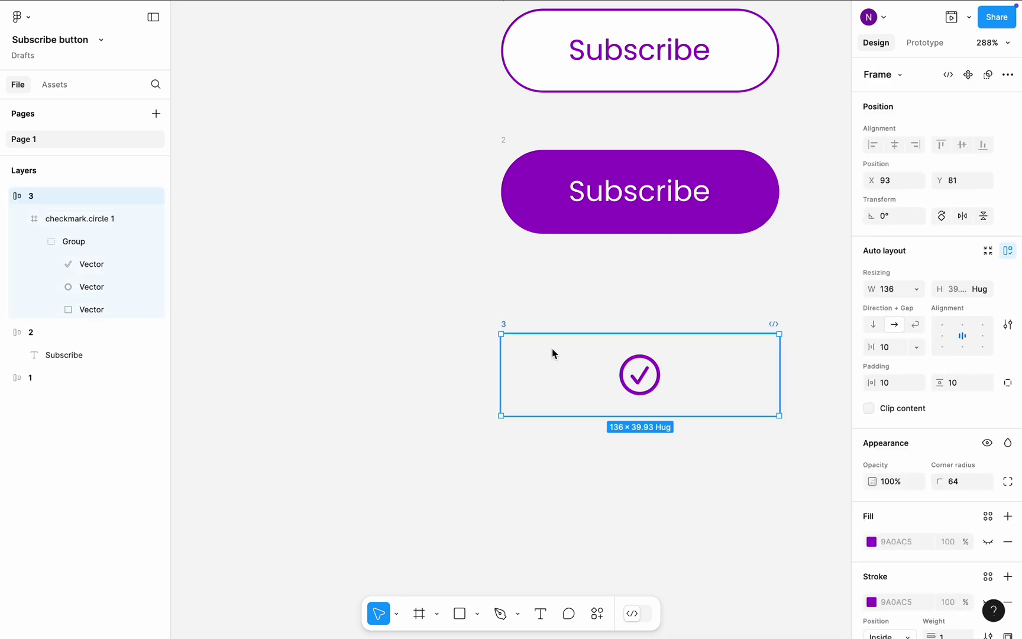
# - Set the checkmark to ignore auto layout and shift it below frame 3
pyautogui.click(648, 379)
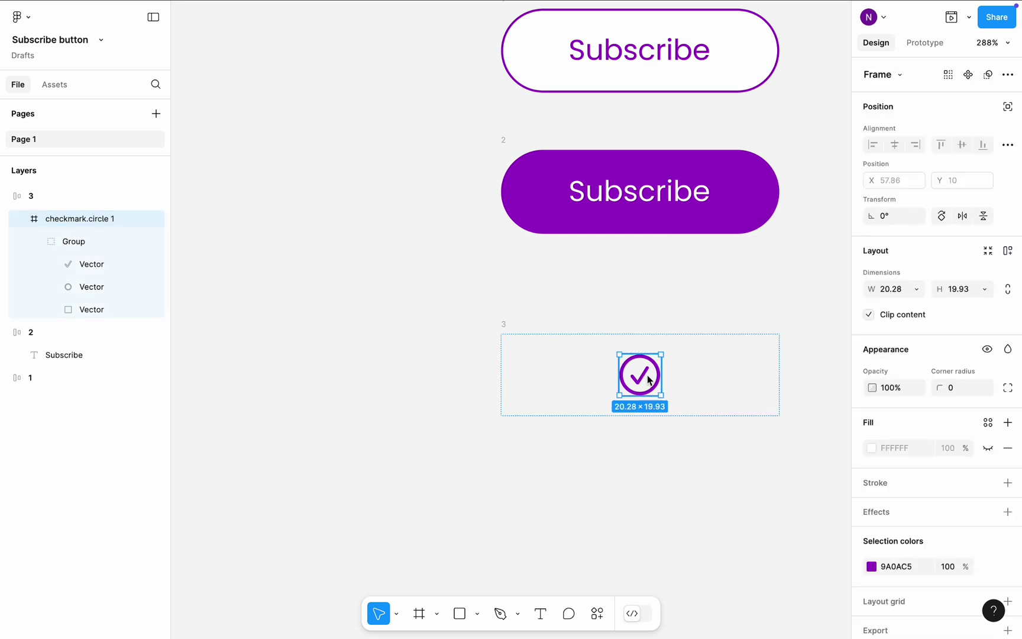
pyautogui.click(1007, 108)
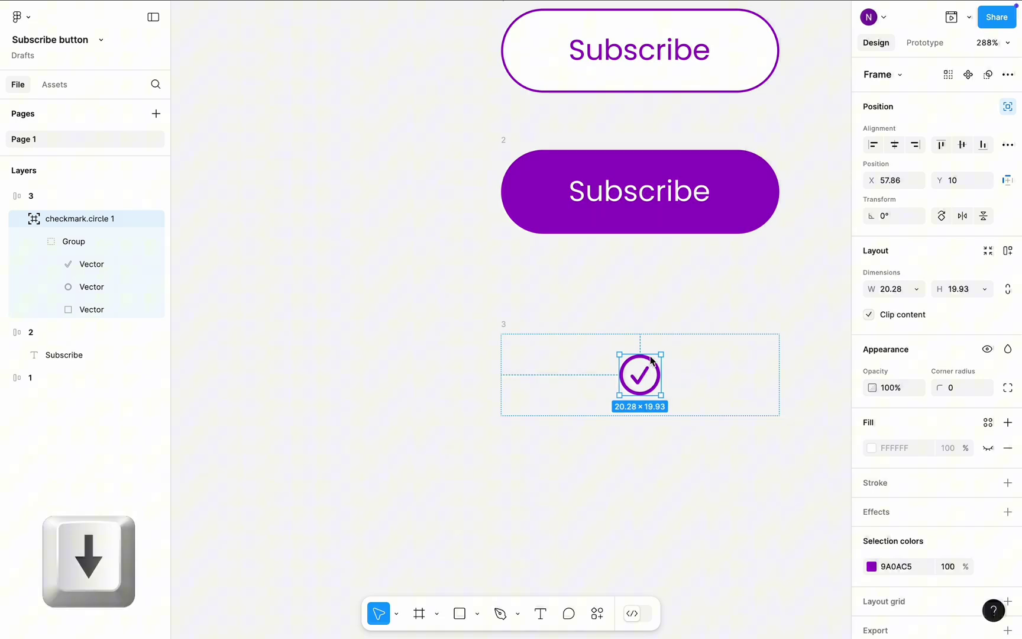
pyautogui.hotkey('shift', 'Down')
pyautogui.hotkey('shift', 'Down')
pyautogui.hotkey('shift', 'Down')
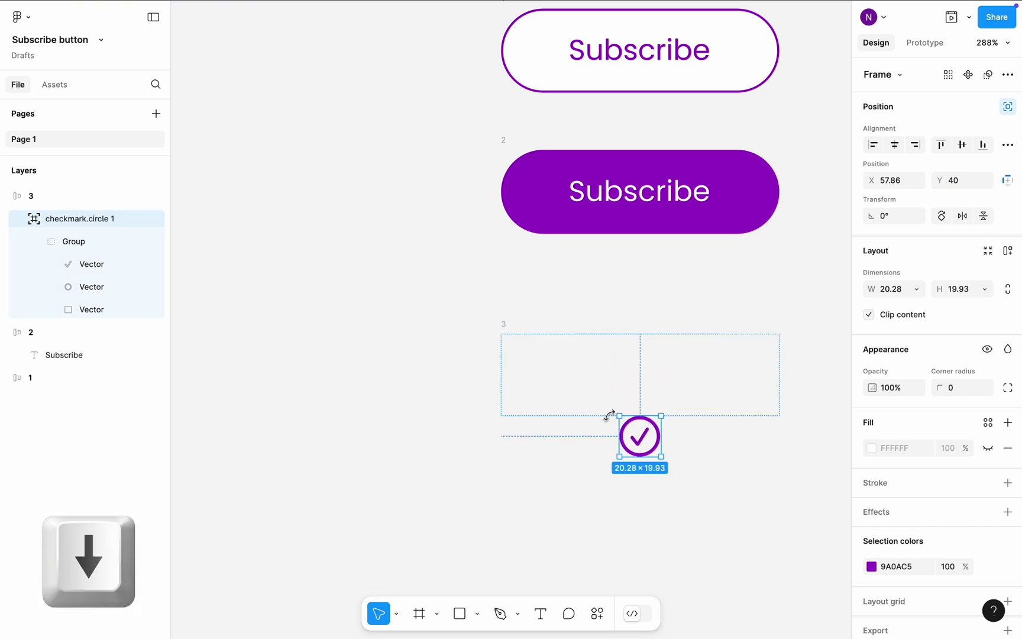
pyautogui.press('Down')
# - Hide the checkmark's Group layer
pyautogui.click(593, 381)
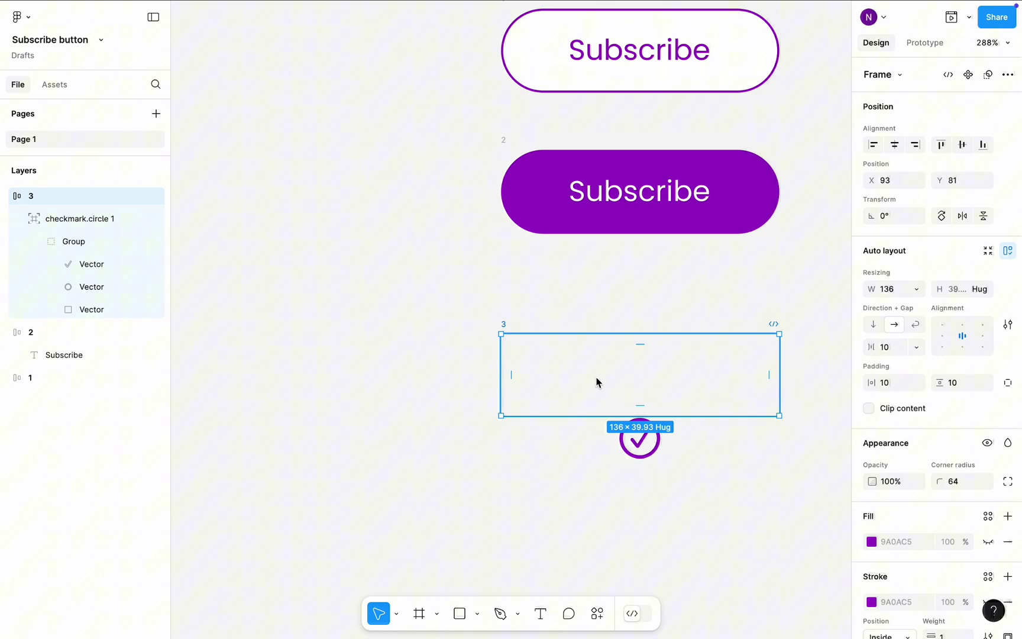
pyautogui.click(649, 444)
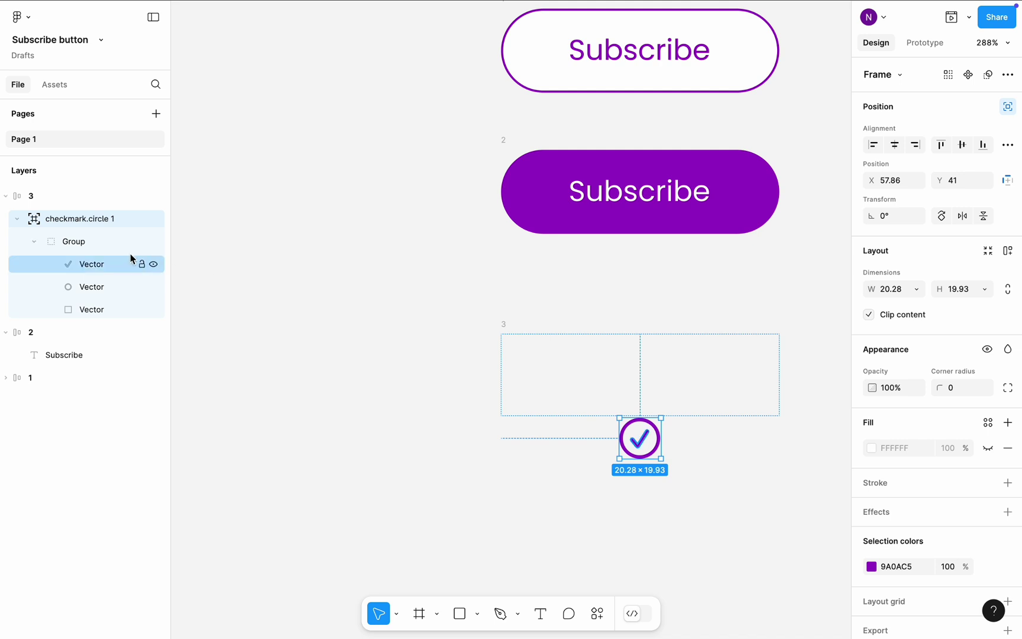
pyautogui.click(113, 243)
pyautogui.click(153, 241)
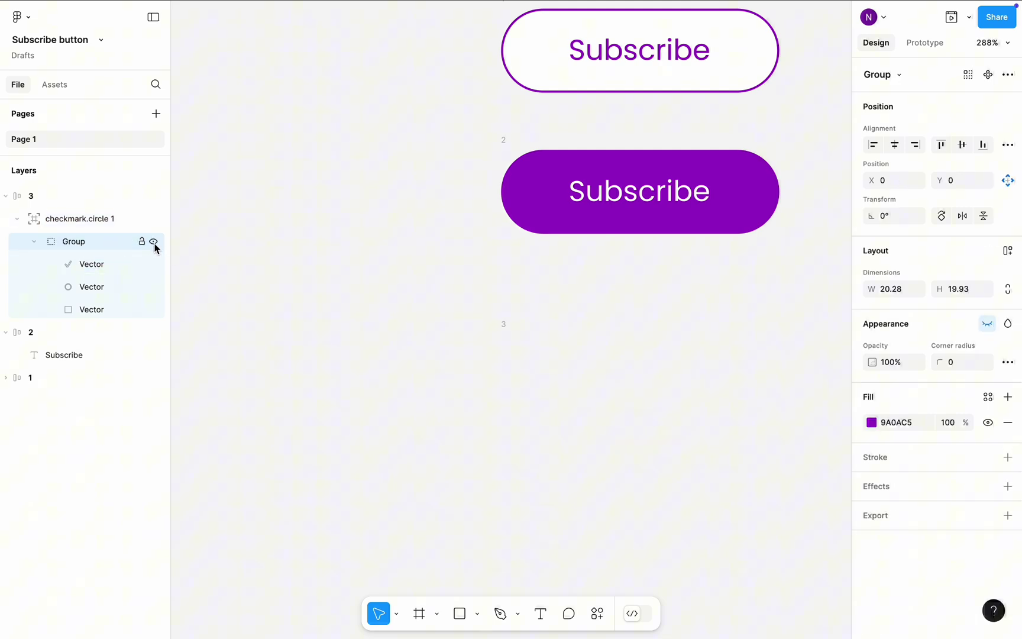
pyautogui.click(449, 339)
pyautogui.scroll(-2, 450, 329)
pyautogui.hscroll(2, 451, 330)
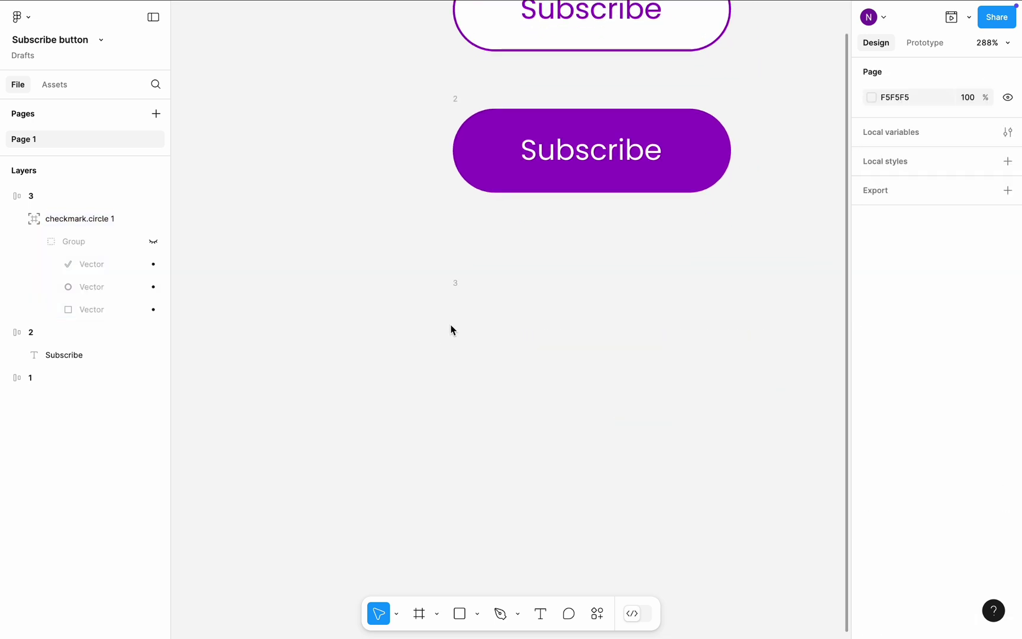
# - Duplicate frame 3 as frame 4 and place it below, aligned with the buttons
pyautogui.click(460, 295)
pyautogui.press('super+d')
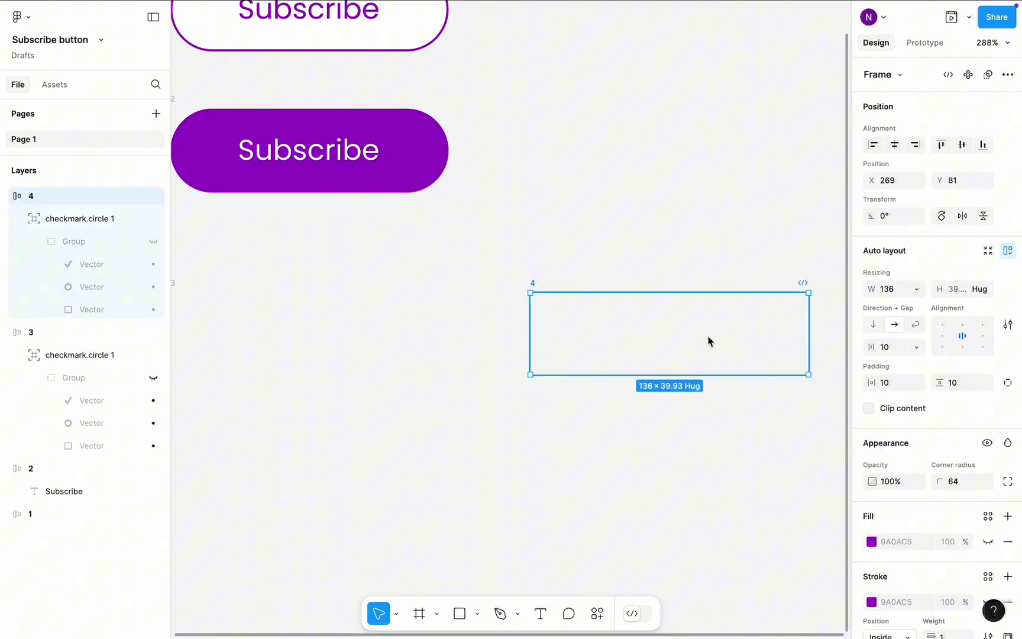
pyautogui.scroll(-3, 721, 336)
pyautogui.moveTo(721, 335); pyautogui.dragTo(502, 427)
# - Unhide frame 4's checkmark and move it up inside the button
pyautogui.click(490, 465)
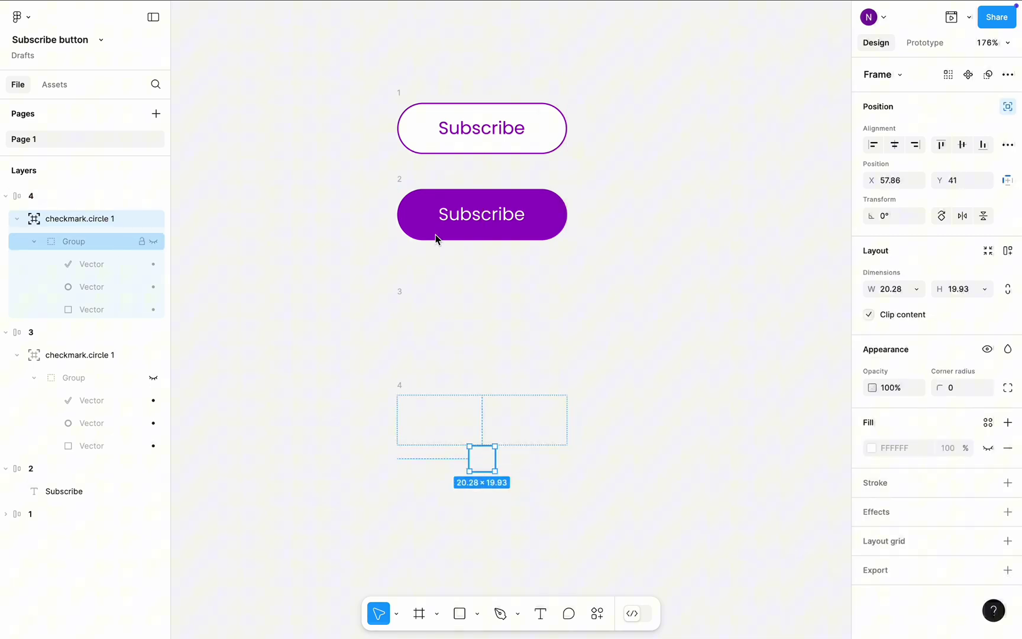
pyautogui.click(155, 241)
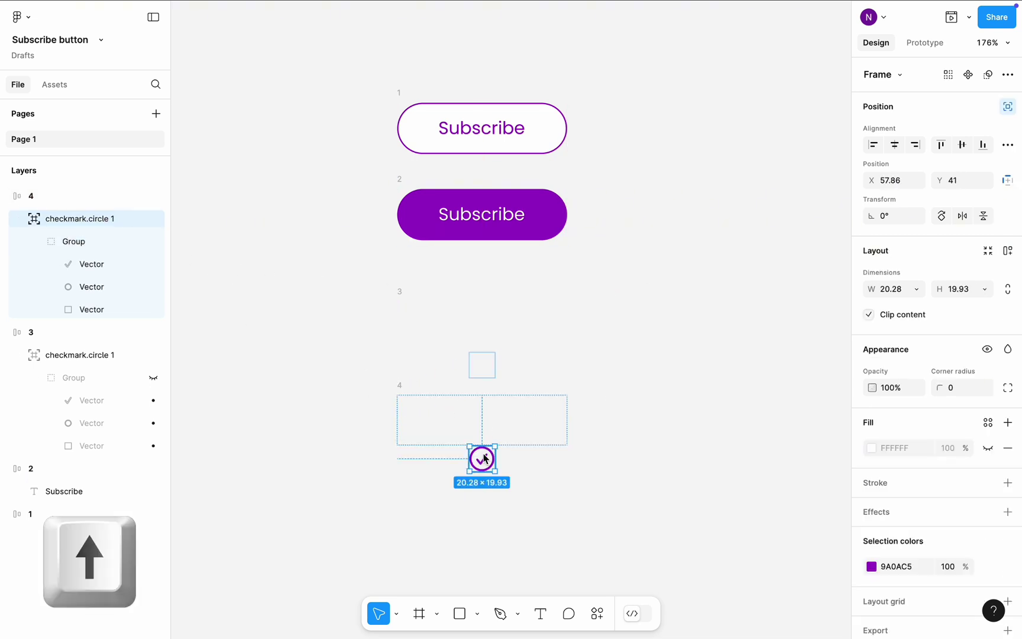
pyautogui.hotkey('shift', 'Up')
pyautogui.hotkey('shift', 'Up')
pyautogui.hotkey('shift', 'Up')
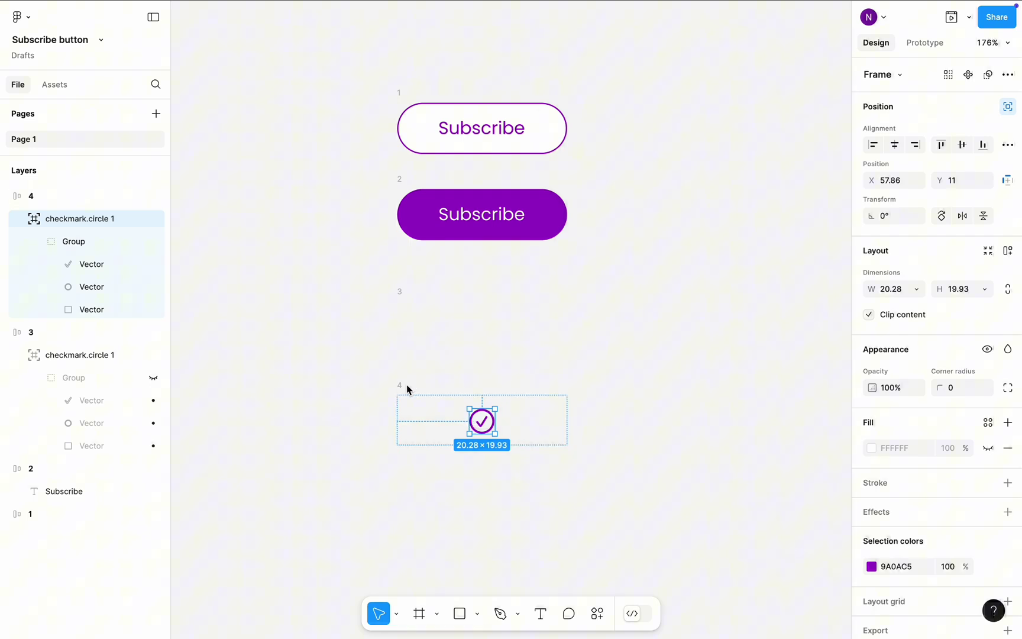
pyautogui.click(401, 387)
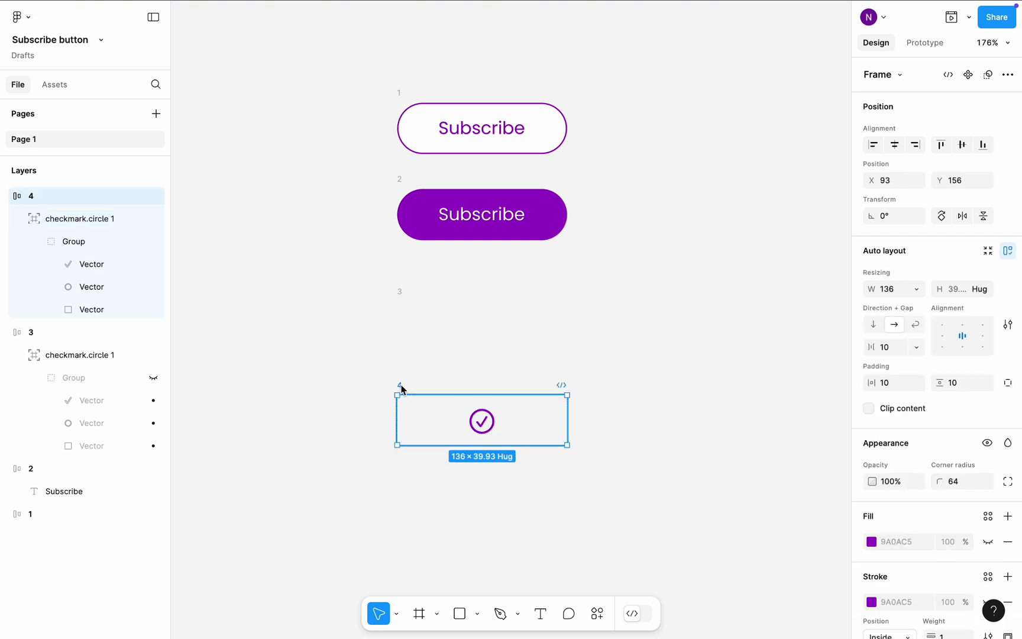
pyautogui.click(320, 190)
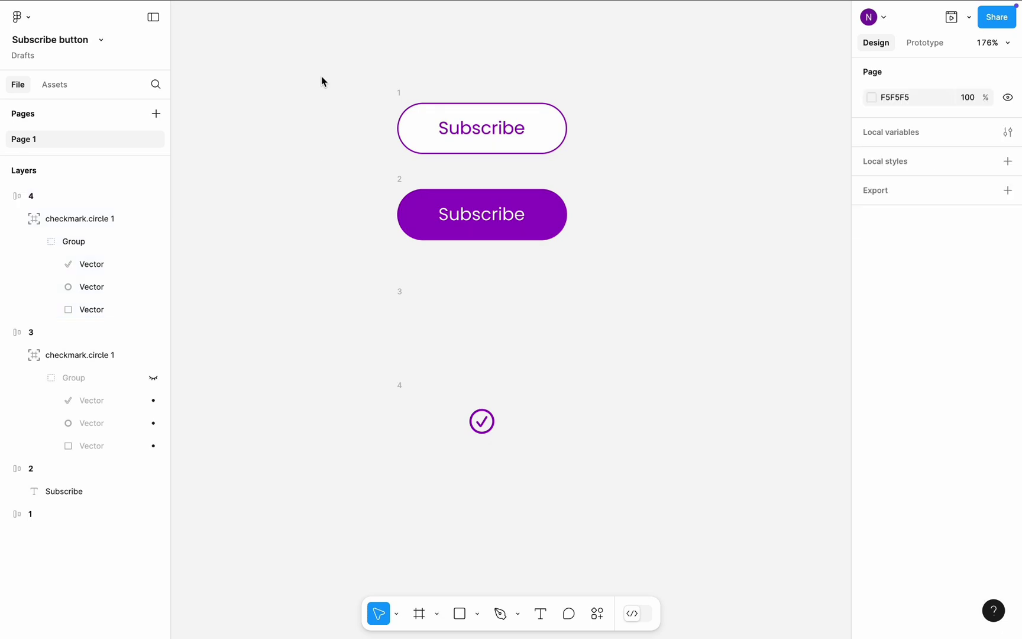
# - Combine the four button frames into a component set
pyautogui.moveTo(320, 78); pyautogui.dragTo(631, 529)
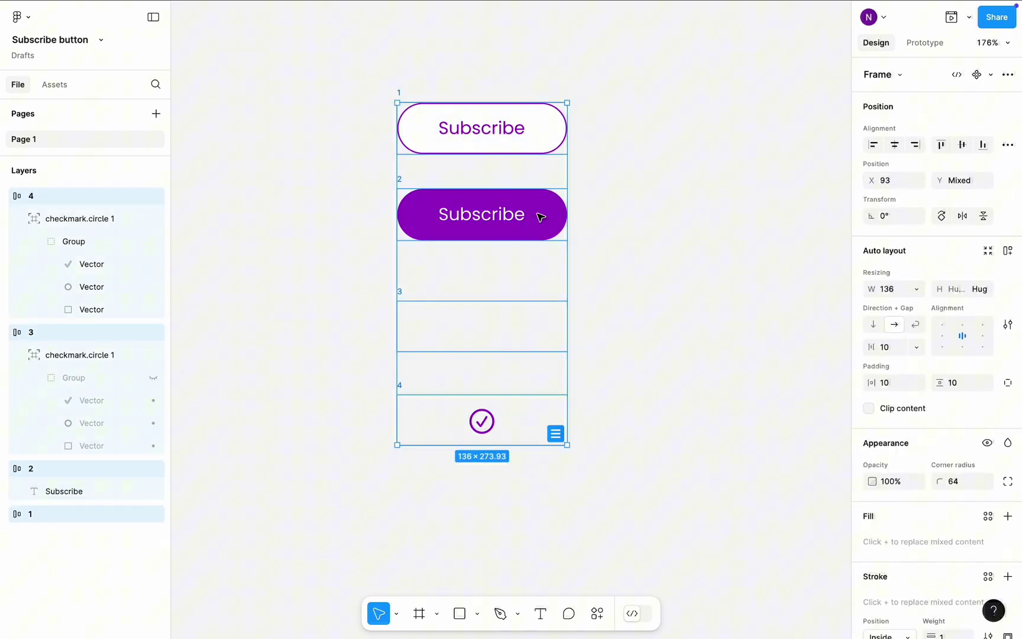
pyautogui.click(990, 74)
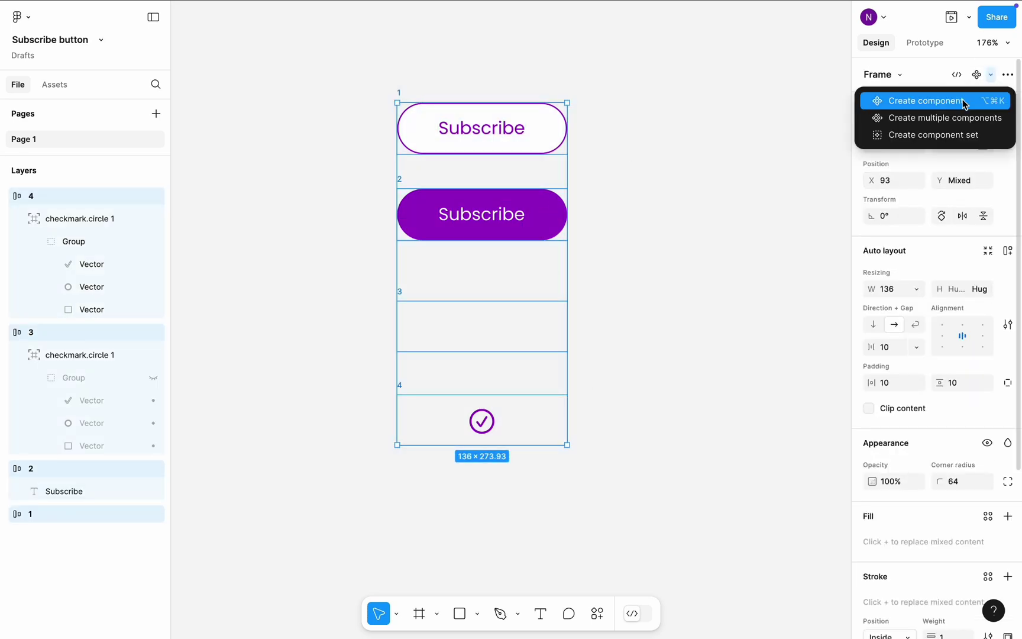
pyautogui.click(947, 136)
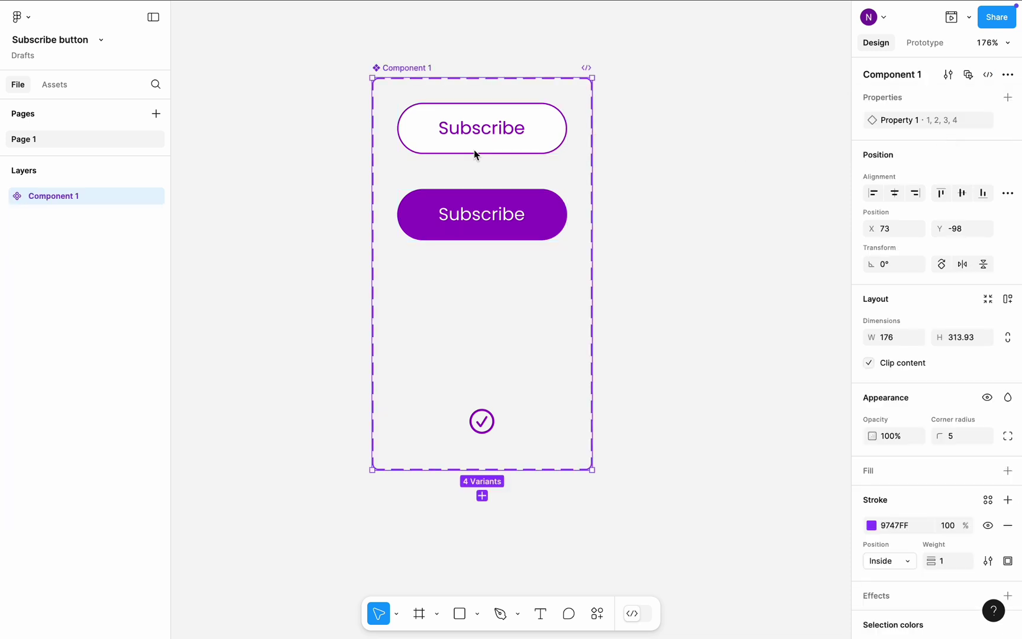
# - Name the component set 'Button' and select variant 1 for prototyping
pyautogui.doubleClick(406, 69)
pyautogui.write('Button')
pyautogui.press('Return')
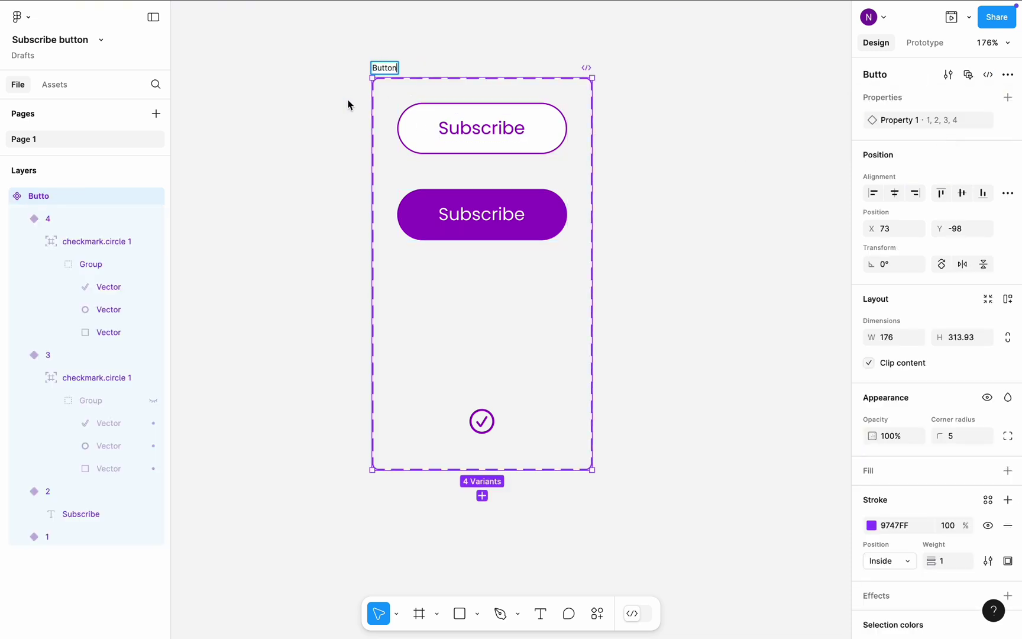
pyautogui.press('Escape')
pyautogui.click(471, 146)
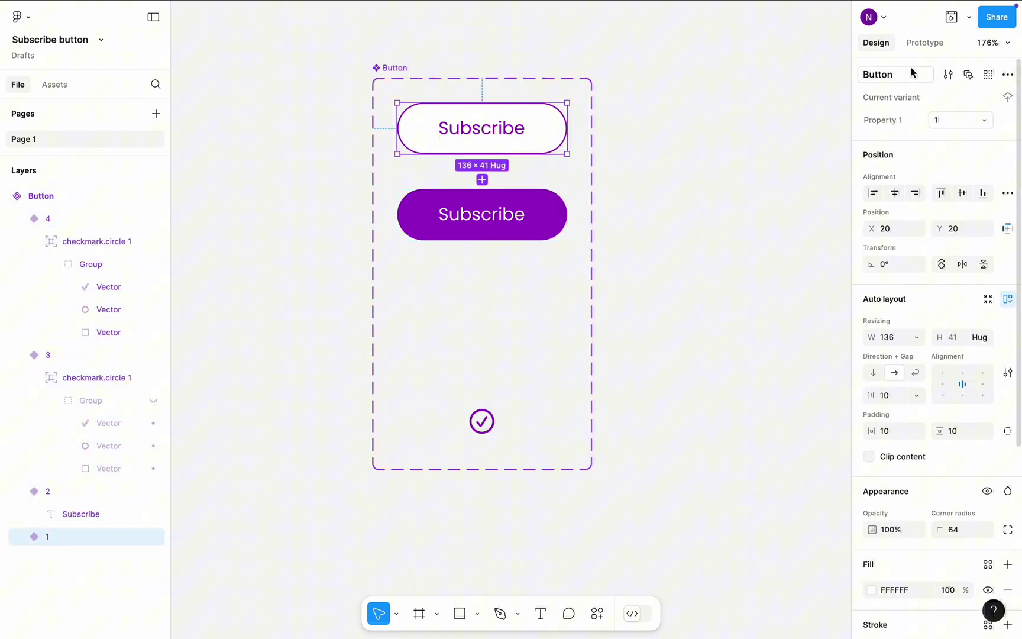
pyautogui.click(932, 42)
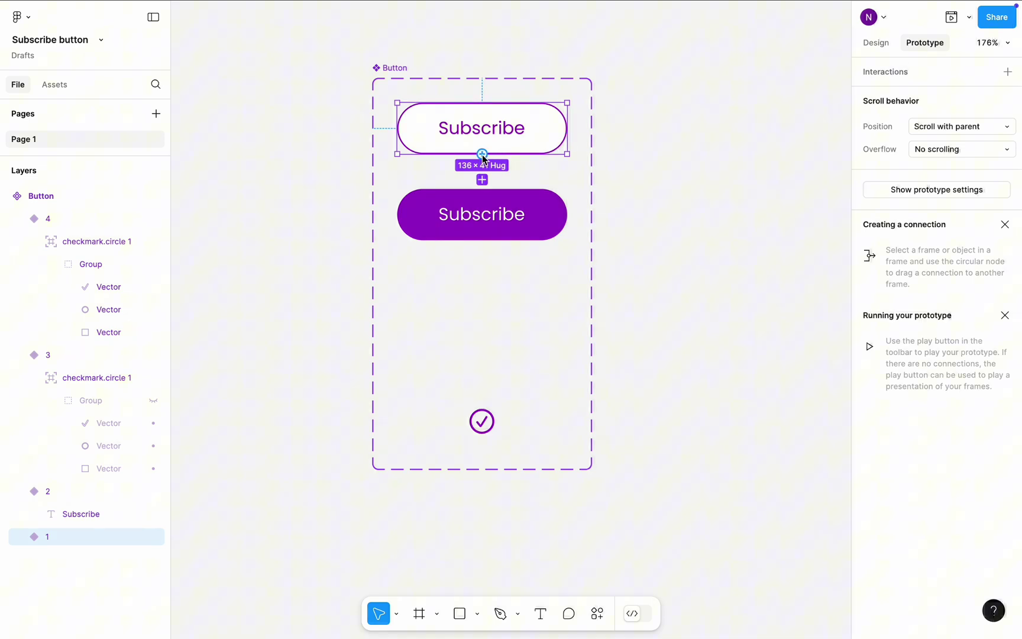
# - Link variant 1 to variant 2 with a While hovering trigger and Ease in and out curve
pyautogui.moveTo(483, 155); pyautogui.dragTo(499, 211)
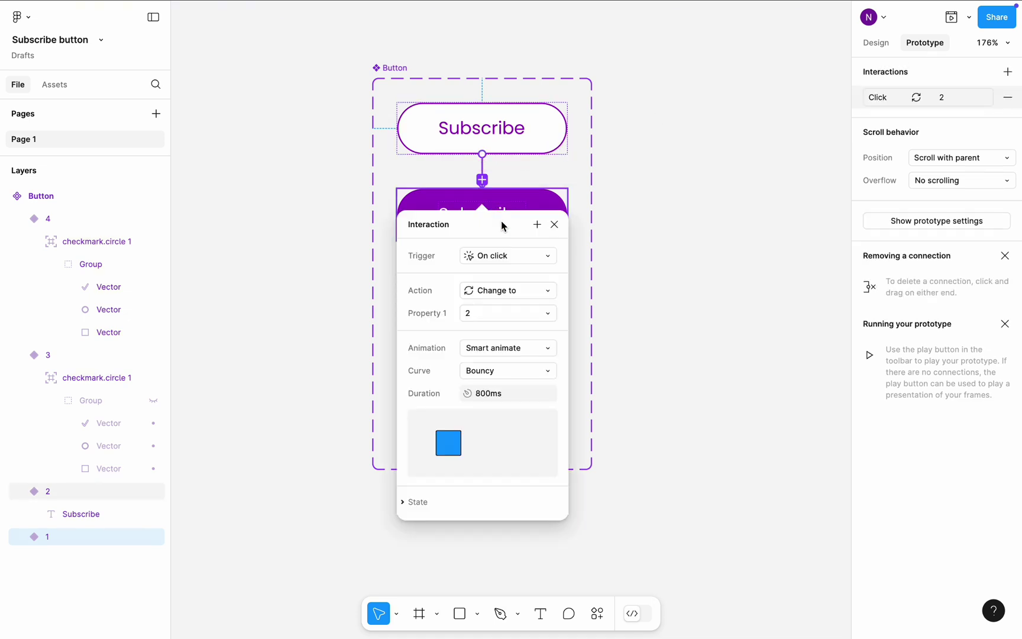
pyautogui.click(516, 256)
pyautogui.click(513, 289)
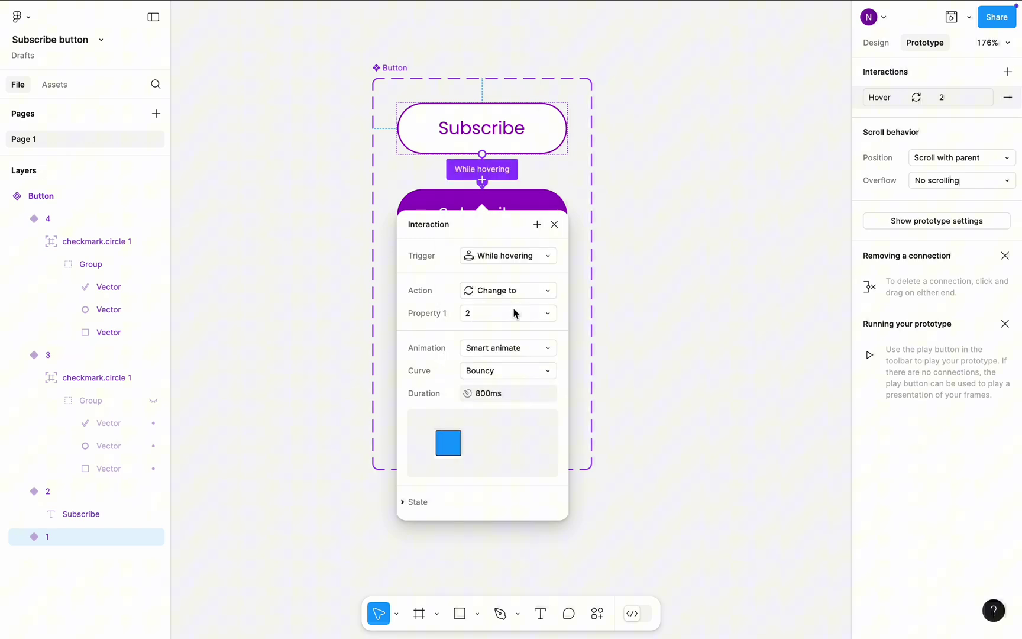
pyautogui.click(516, 372)
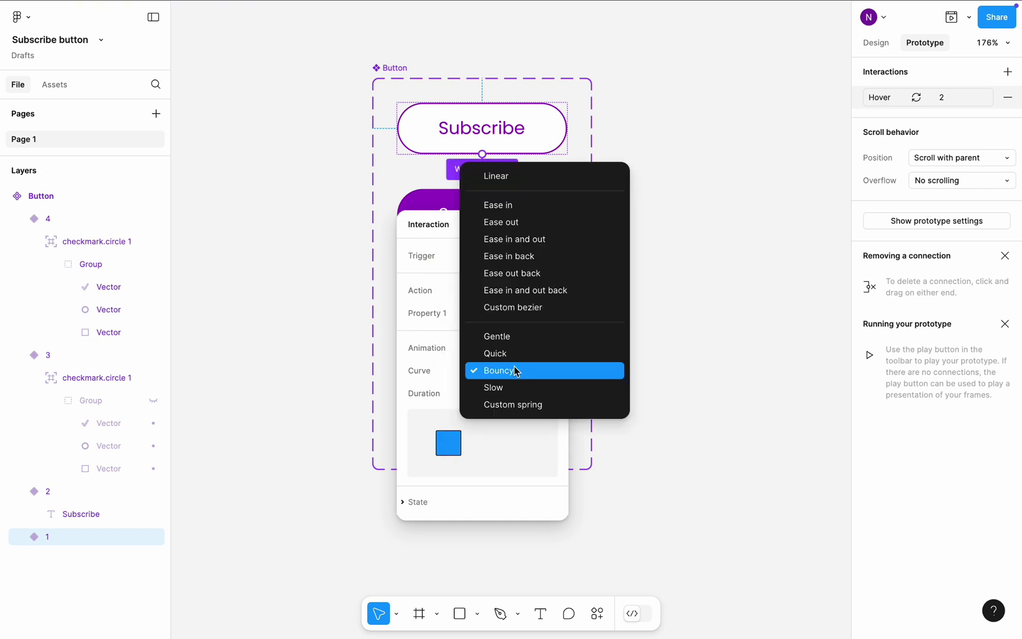
pyautogui.click(532, 256)
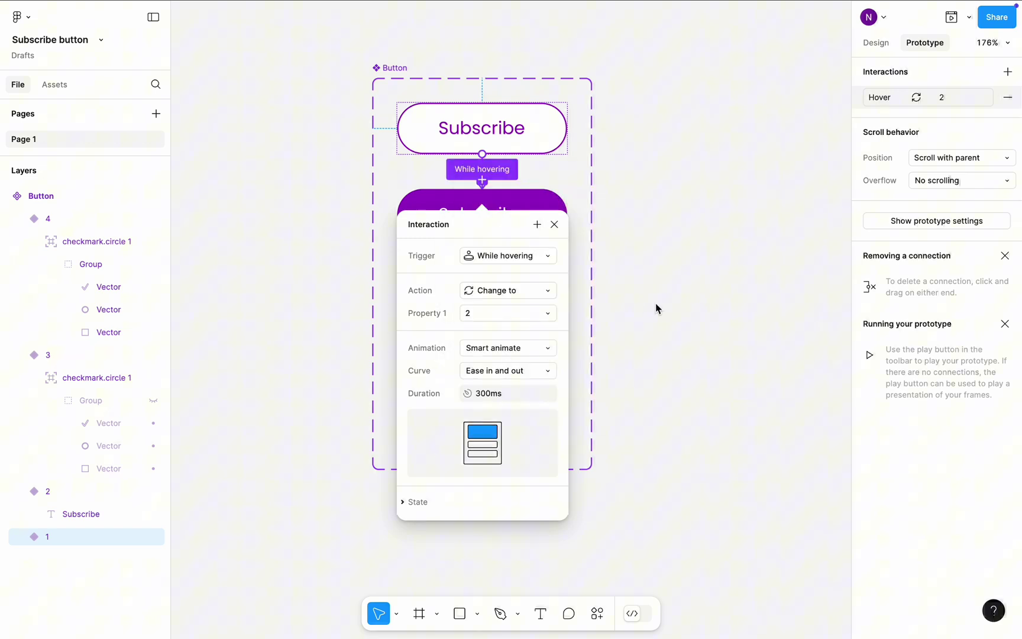
pyautogui.click(554, 224)
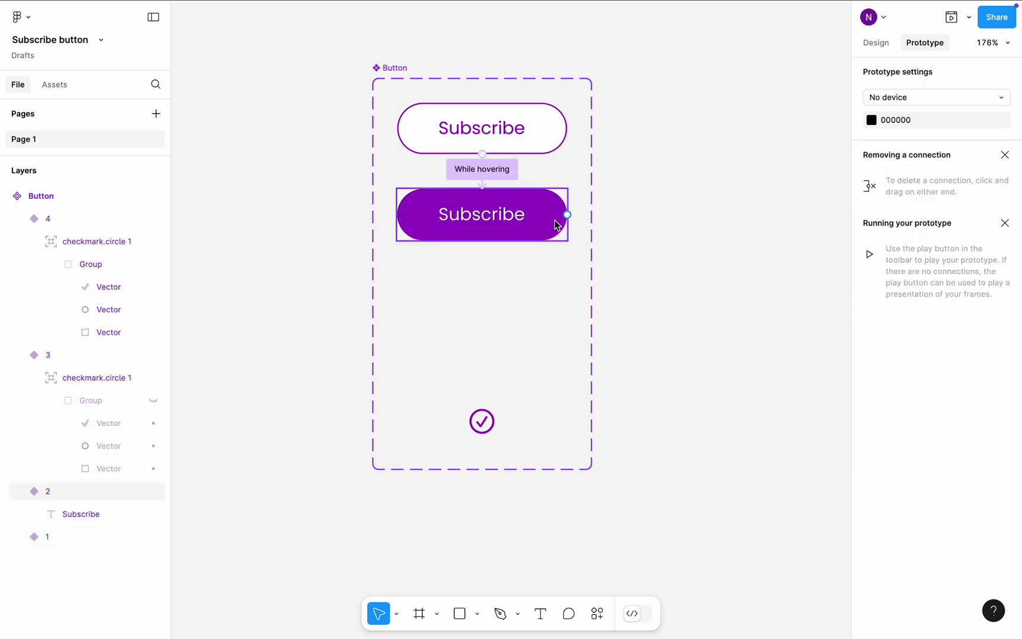
# - Connect variant 2 to variant 3 with an On click Change to interaction
pyautogui.click(552, 216)
pyautogui.moveTo(567, 217); pyautogui.dragTo(496, 335)
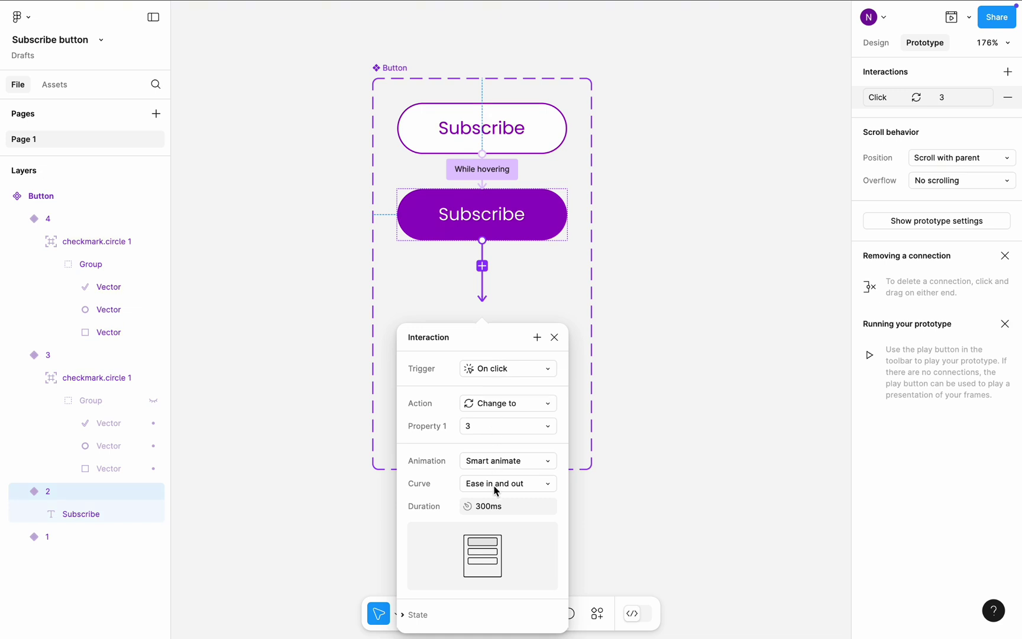
pyautogui.click(687, 370)
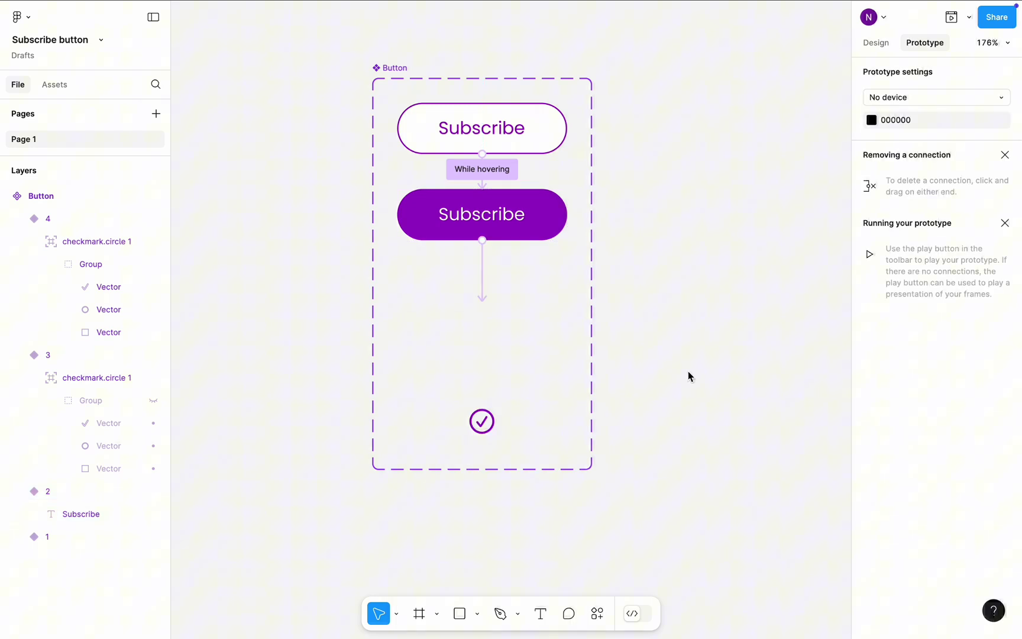
# - Link variant 3 to the check-mark variant 4 with an After delay trigger of 1ms
pyautogui.scroll(-1, 687, 370)
pyautogui.click(505, 325)
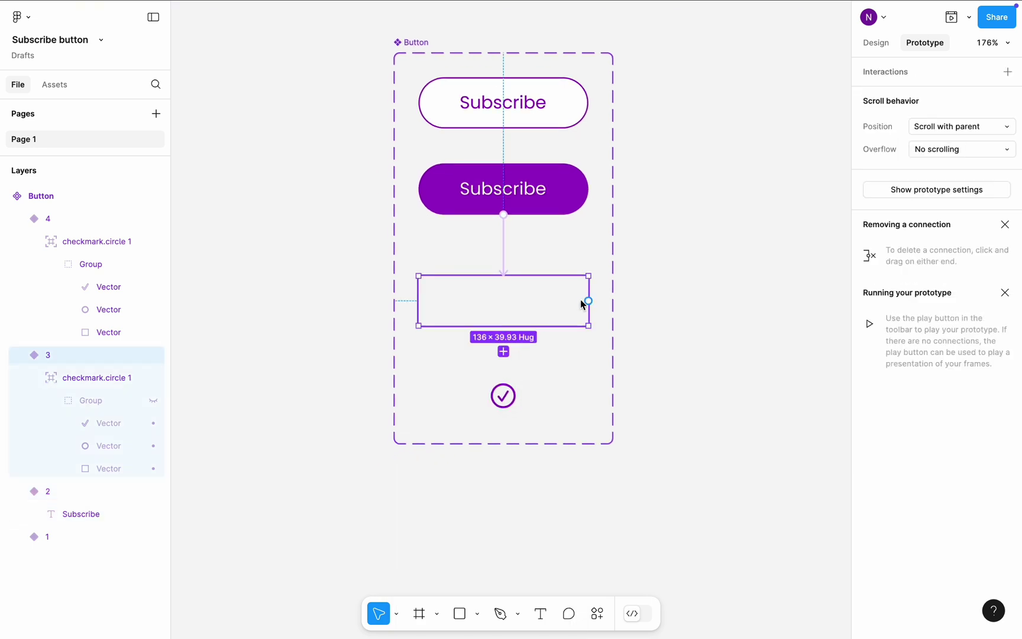
pyautogui.moveTo(588, 300); pyautogui.dragTo(528, 415)
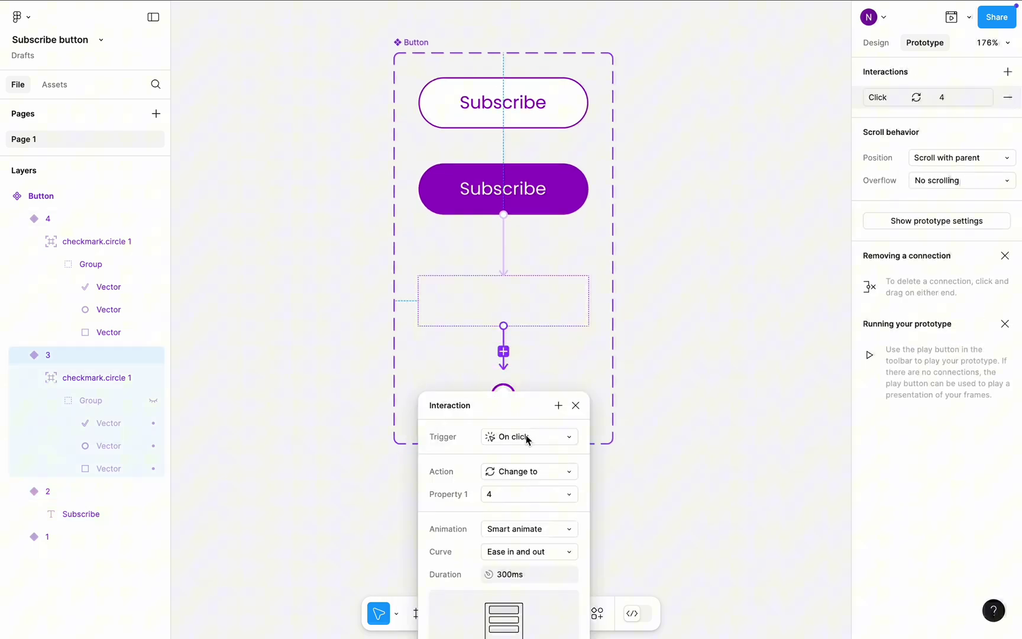
pyautogui.click(527, 436)
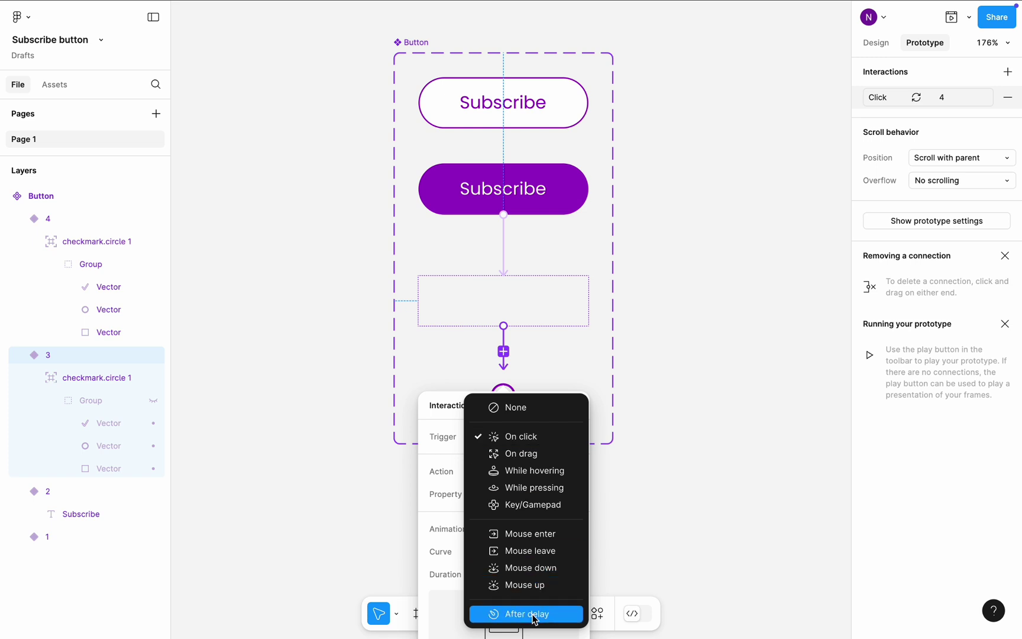
pyautogui.click(526, 613)
pyautogui.click(531, 461)
pyautogui.write('1ms')
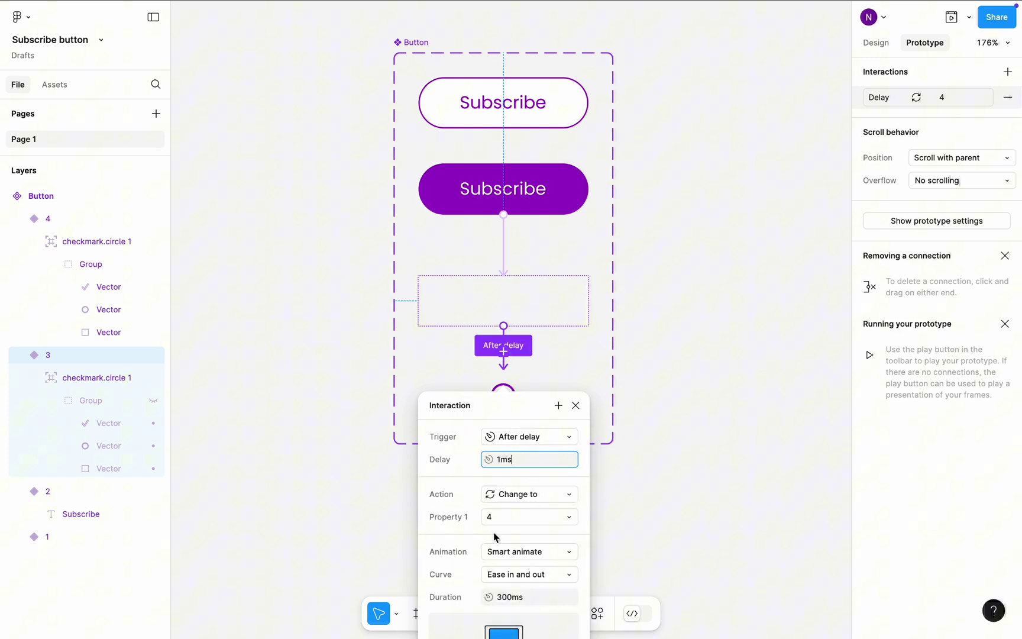
pyautogui.press('Return')
# - Set the transition's animation curve to Bouncy
pyautogui.scroll(-4, 492, 534)
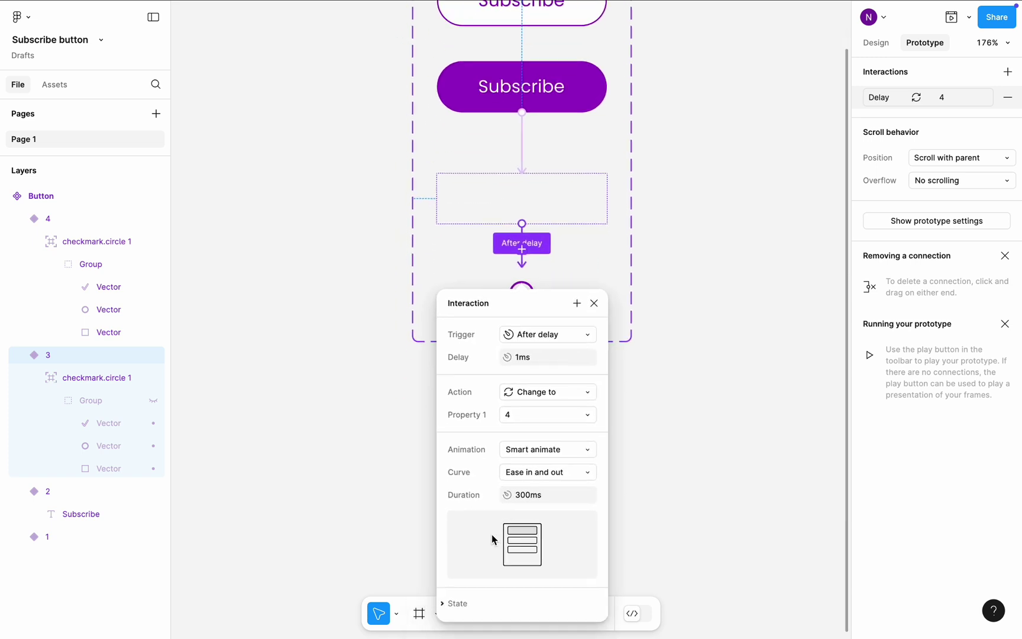
pyautogui.click(554, 458)
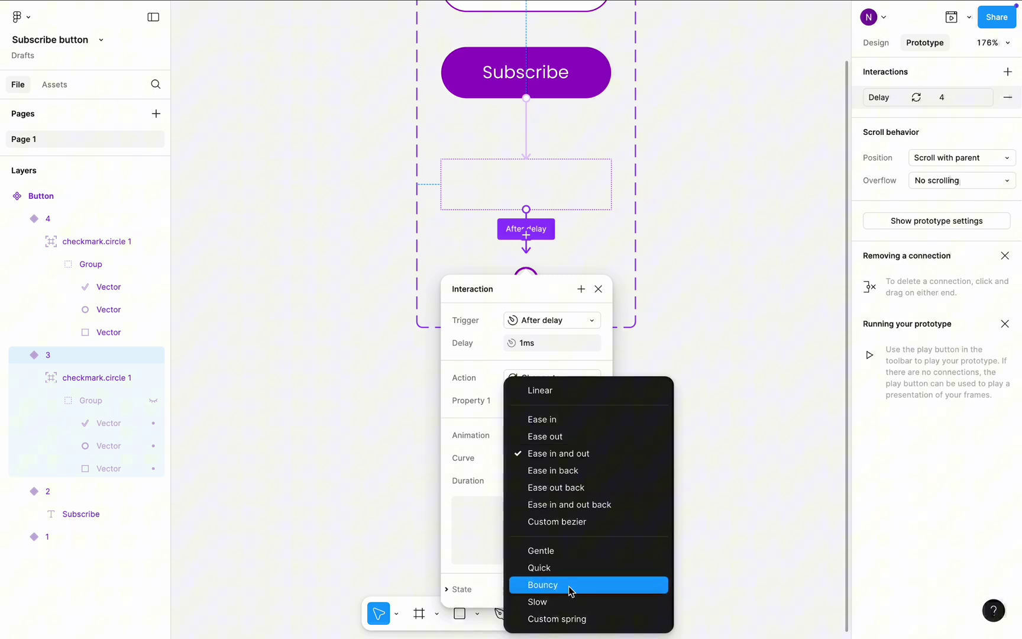
pyautogui.click(568, 586)
pyautogui.click(556, 481)
pyautogui.click(712, 442)
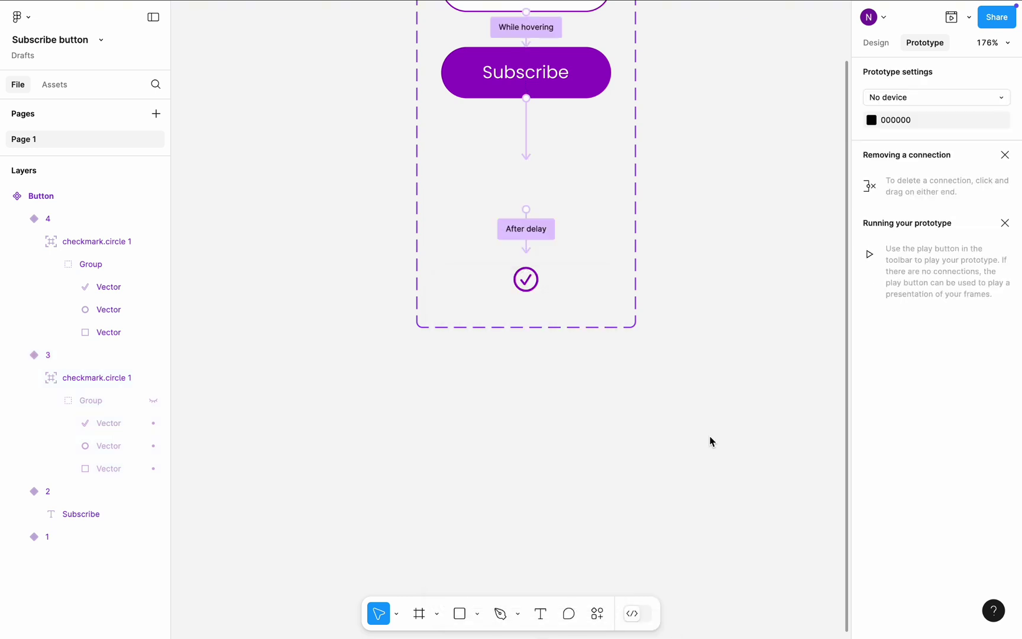
# - Draw a 226×112 frame named 'Test' right of the Button set and drop a Subscribe Button instance into it
pyautogui.scroll(5, 709, 441)
pyautogui.hscroll(5, 709, 440)
pyautogui.click(419, 613)
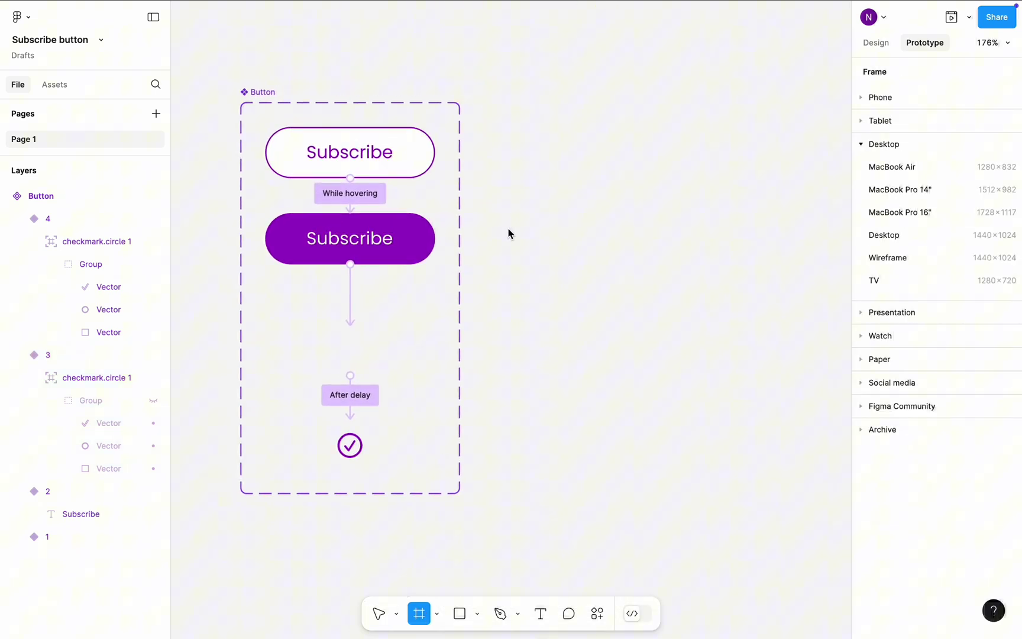
pyautogui.moveTo(503, 208); pyautogui.dragTo(787, 349)
pyautogui.doubleClick(521, 198)
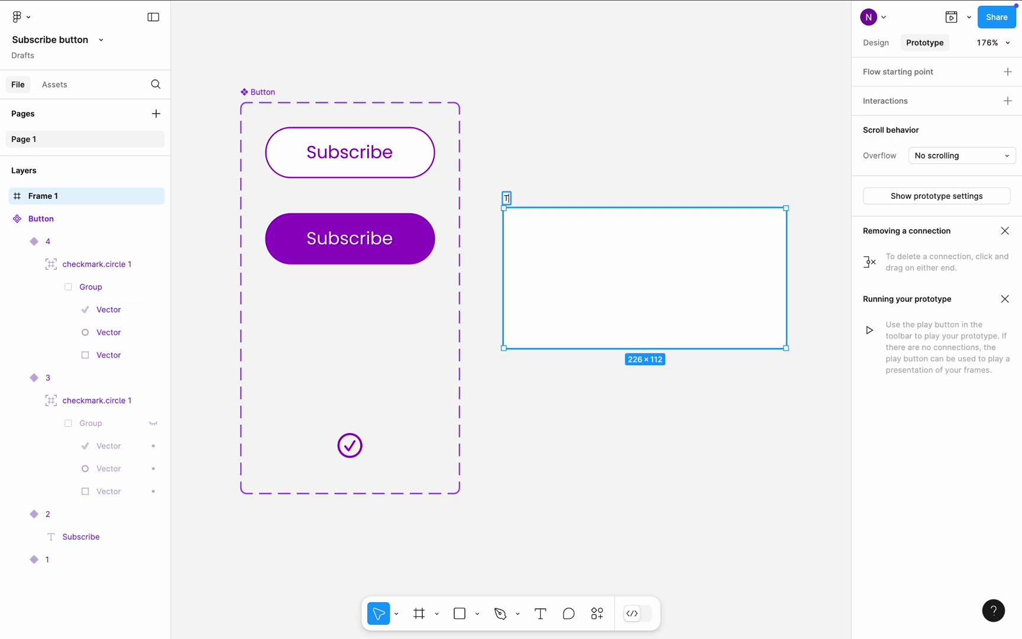
pyautogui.write('Test')
pyautogui.click(562, 154)
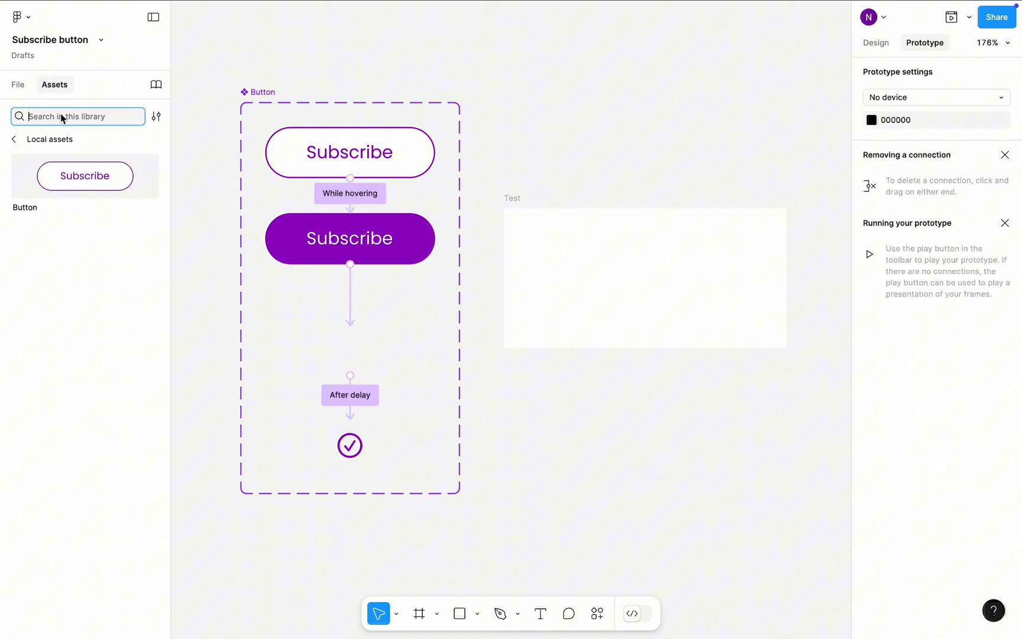
pyautogui.moveTo(82, 176); pyautogui.dragTo(634, 276)
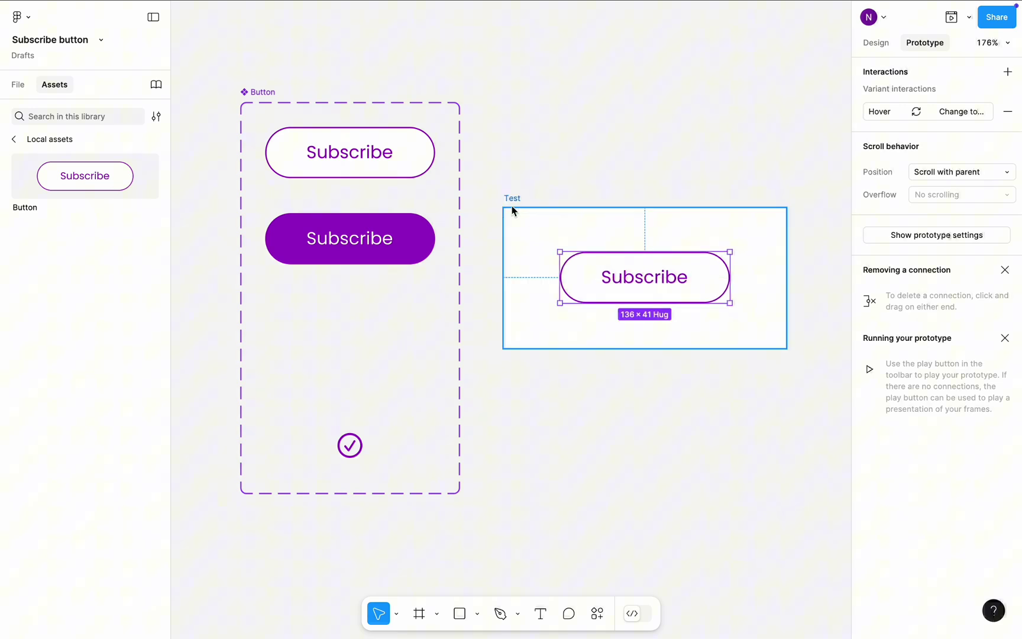
# - Preview the Test frame, click the Subscribe button to get the check mark, then restart and retest
pyautogui.click(512, 201)
pyautogui.click(952, 20)
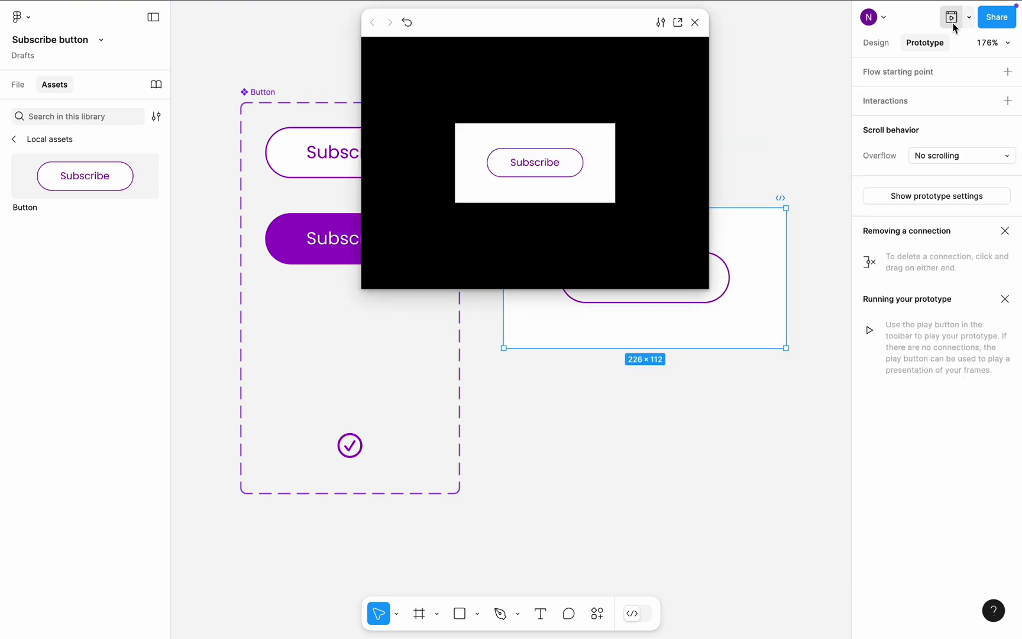
pyautogui.click(538, 167)
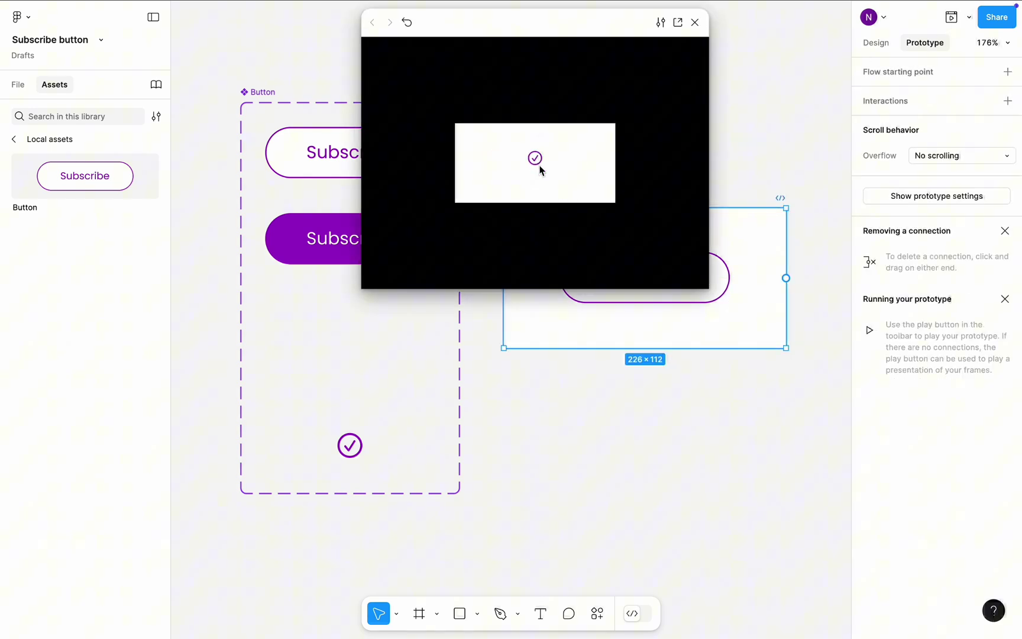
pyautogui.click(407, 22)
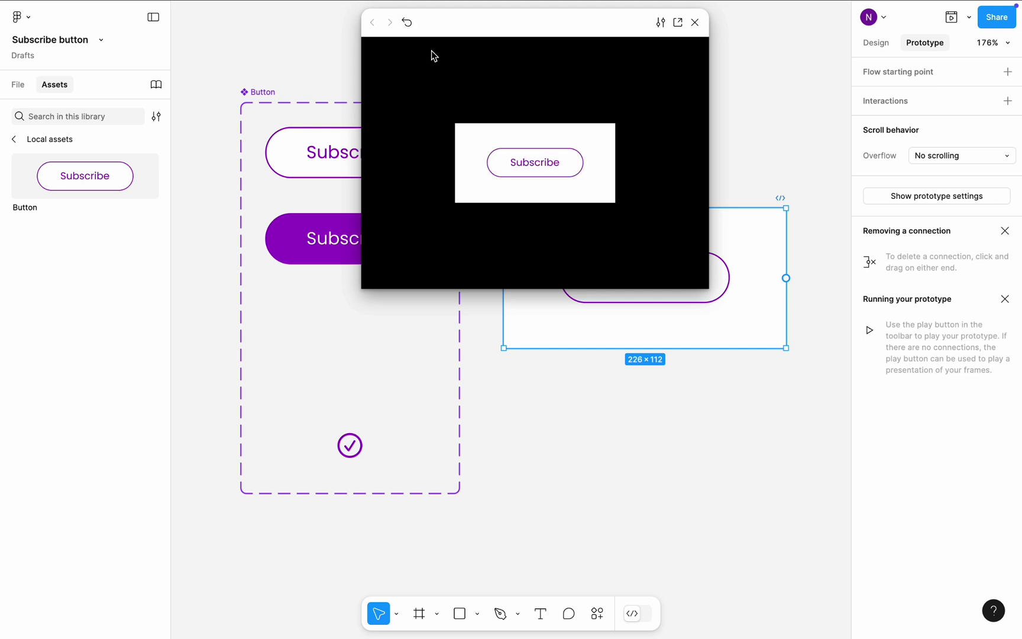
pyautogui.click(525, 166)
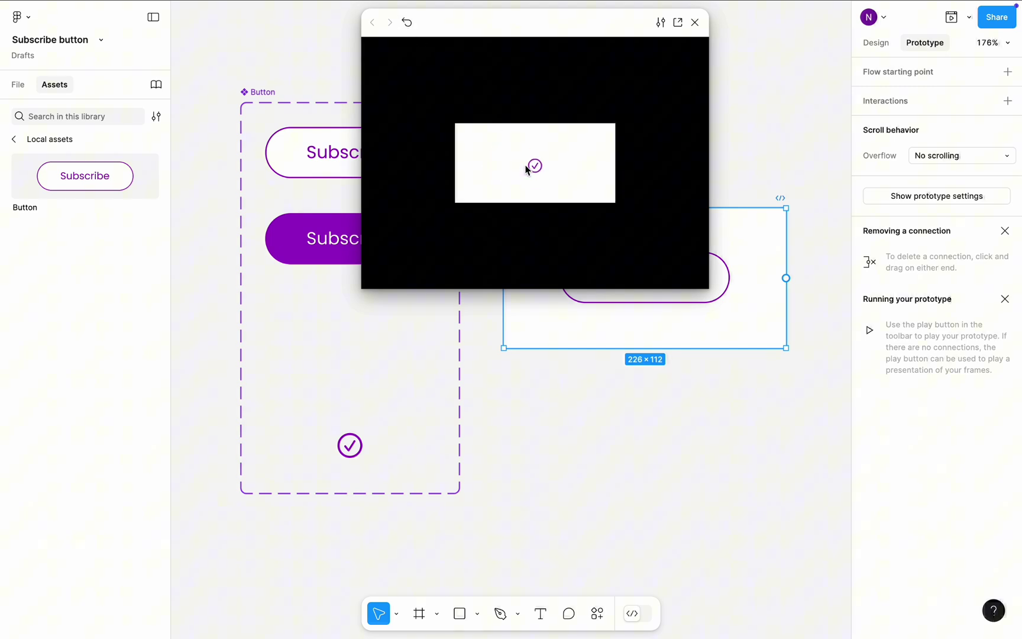